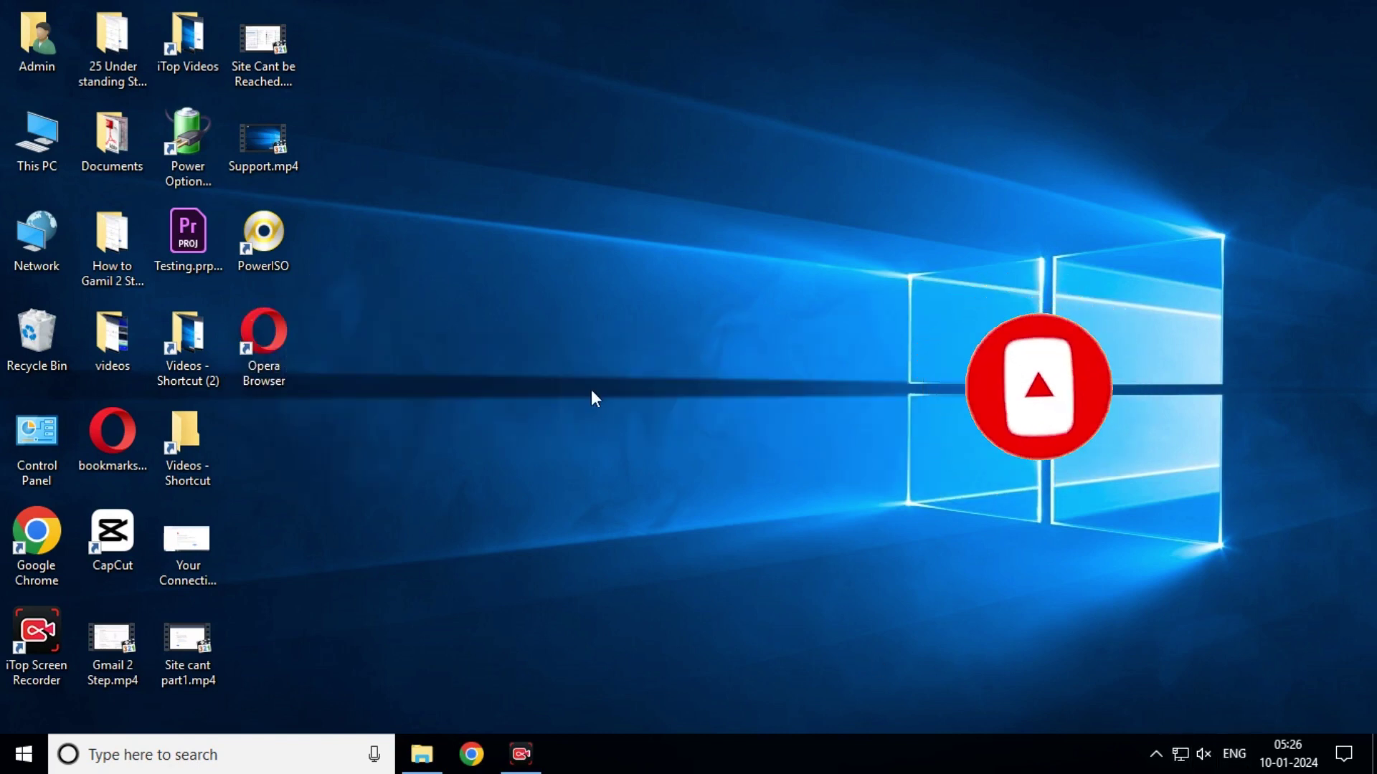
Step: Launch PowerISO and continue with the trial version
double_click(264, 240)
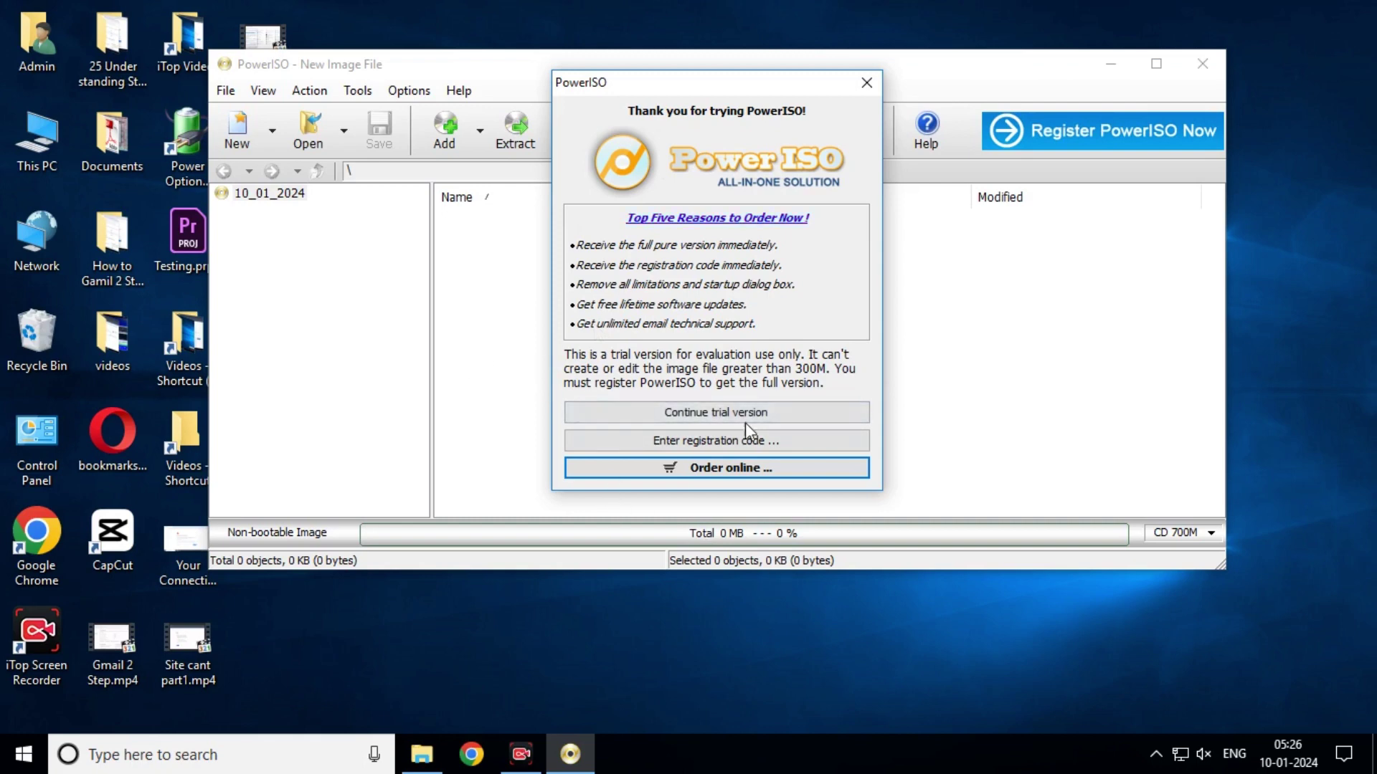
left_click(760, 413)
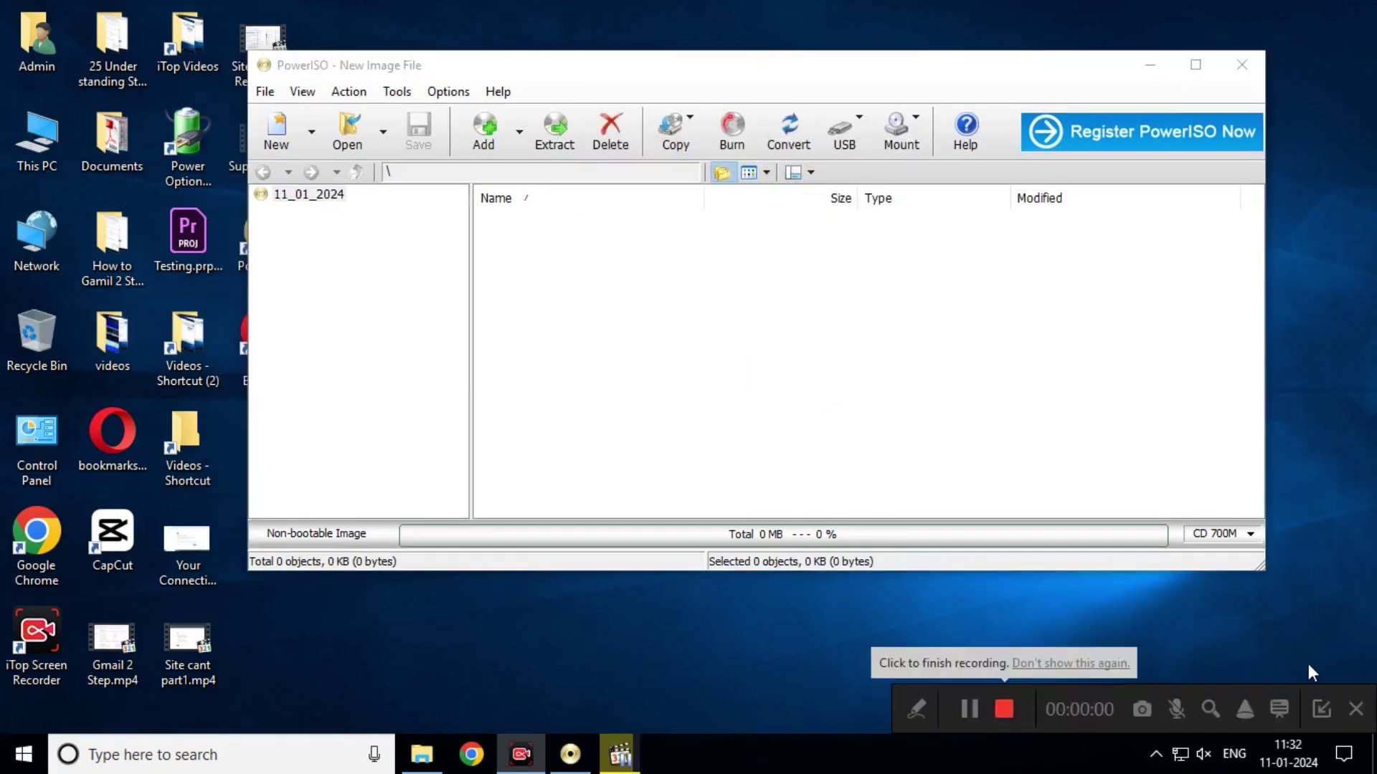
left_click(1318, 711)
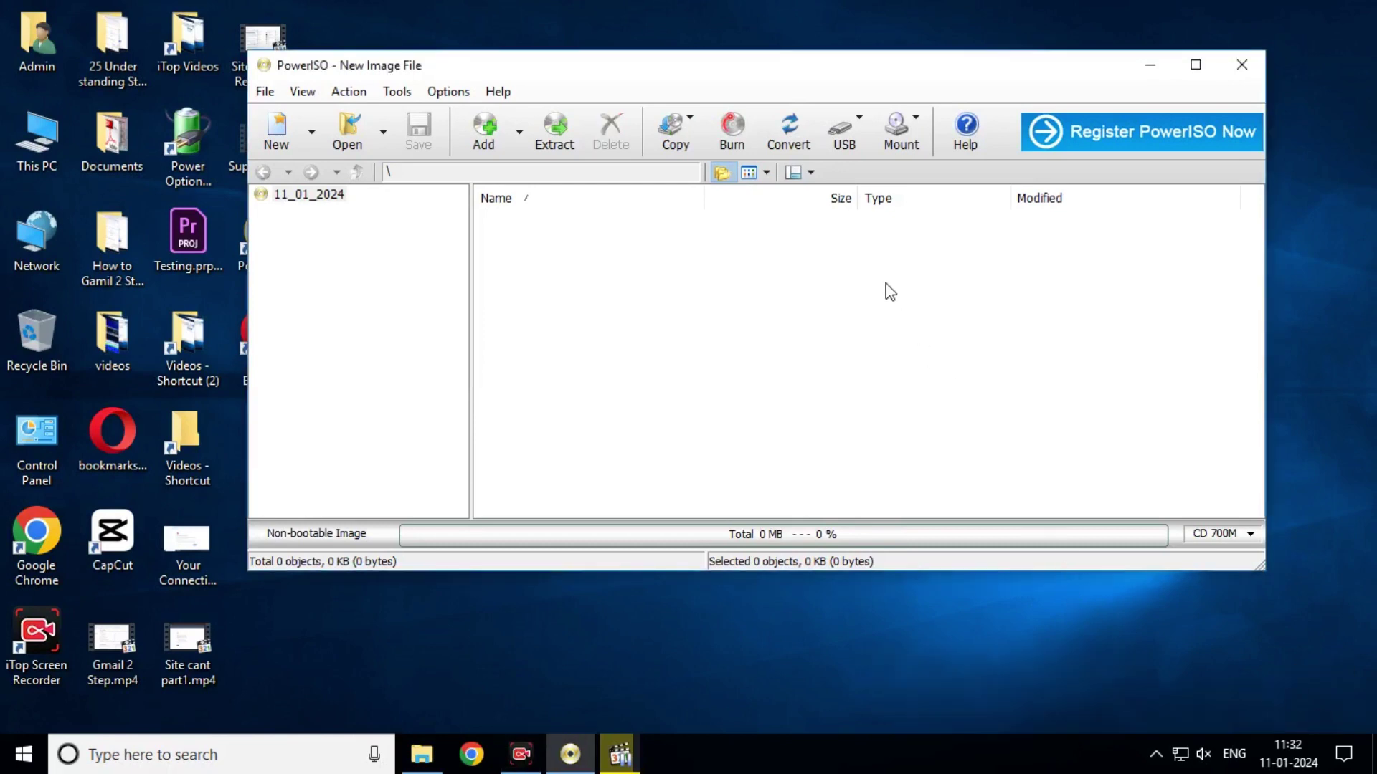
Step: Open the wizard for writing an image file to a USB drive and move its window clear of the toolbar
left_click(857, 126)
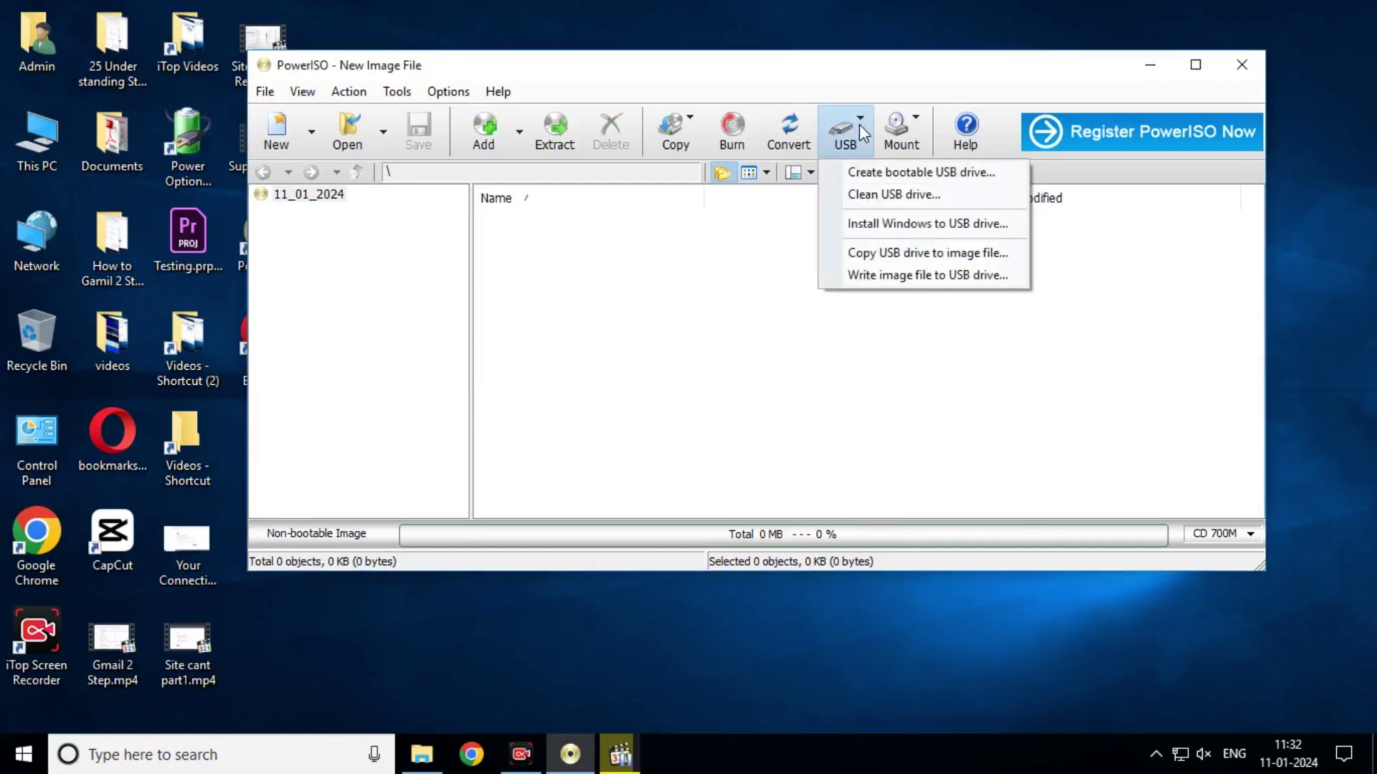
left_click(921, 279)
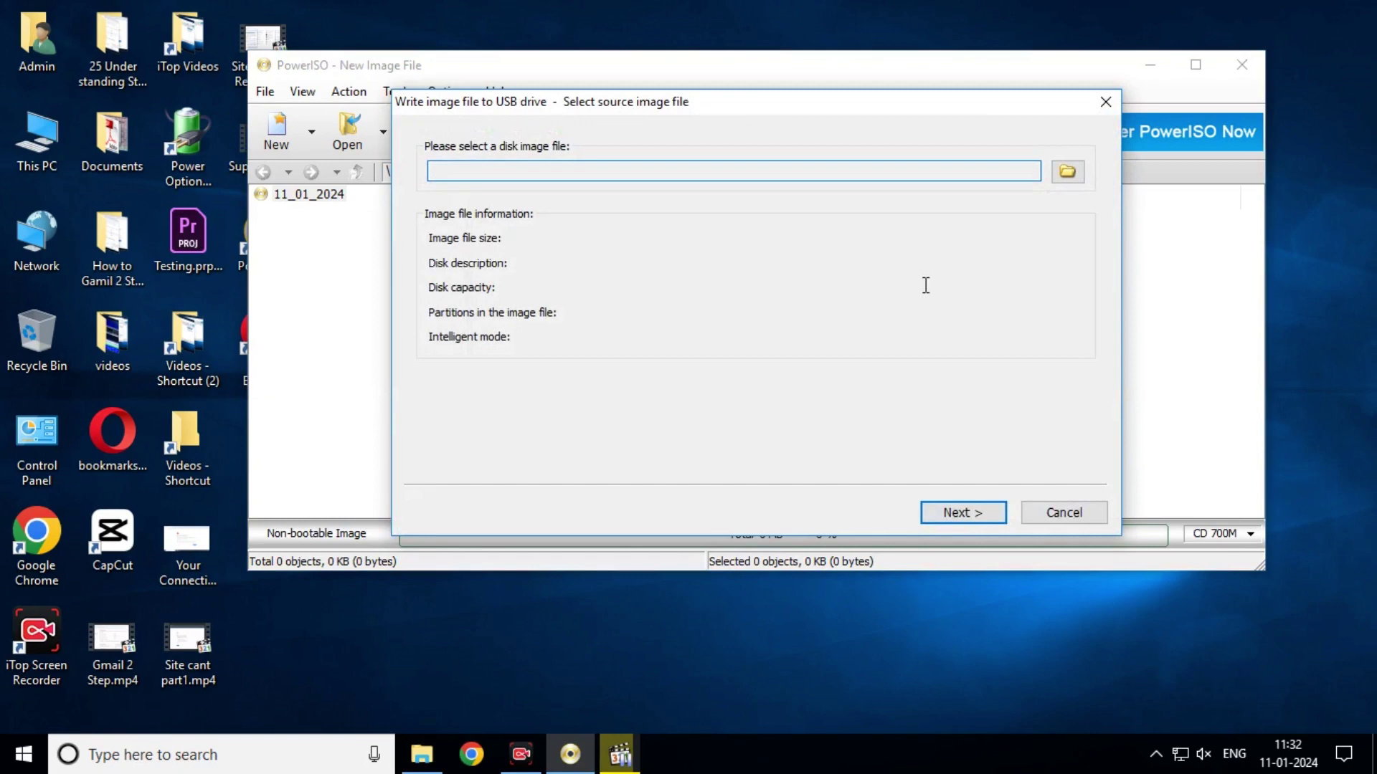
left_click_drag(857, 109, 890, 266)
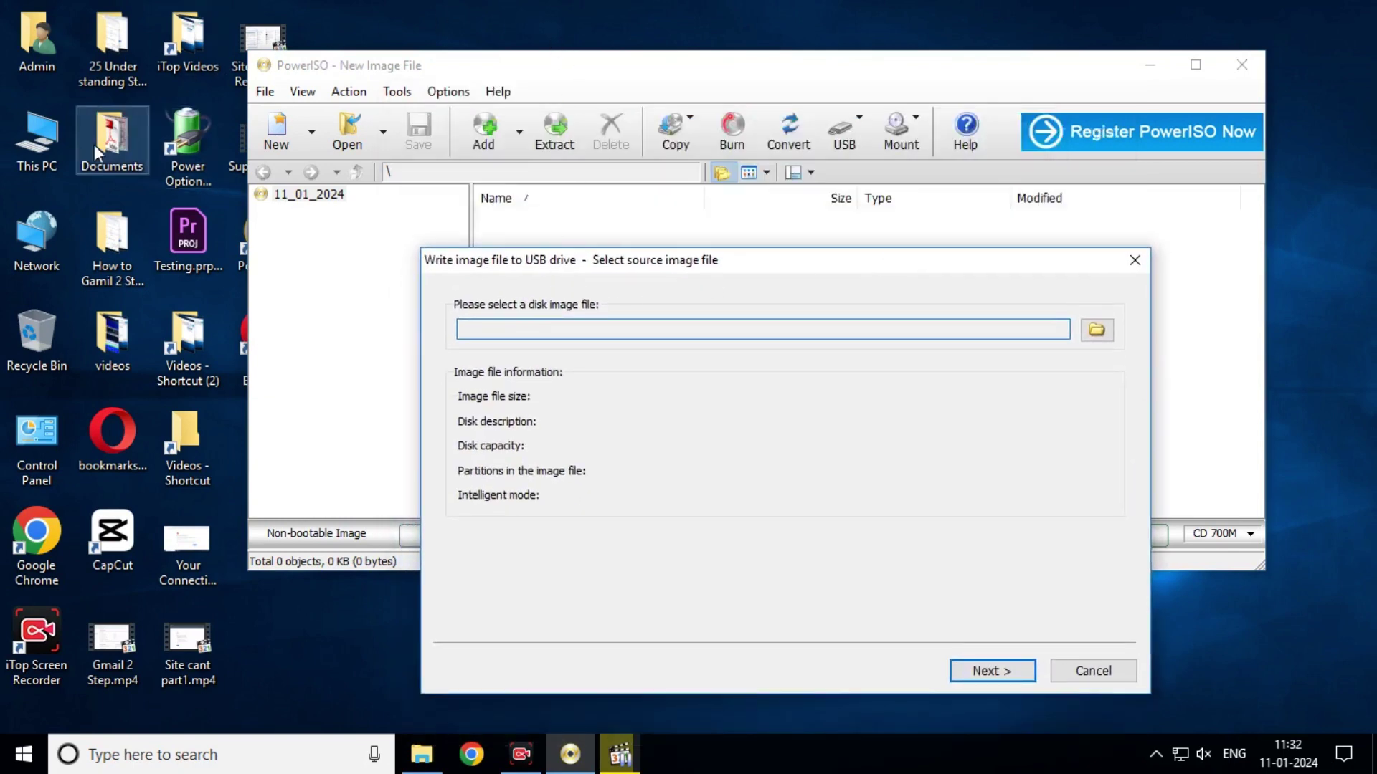
Step: Check the drives available in This PC, then close it and cancel the wizard for writing an image to USB
double_click(49, 136)
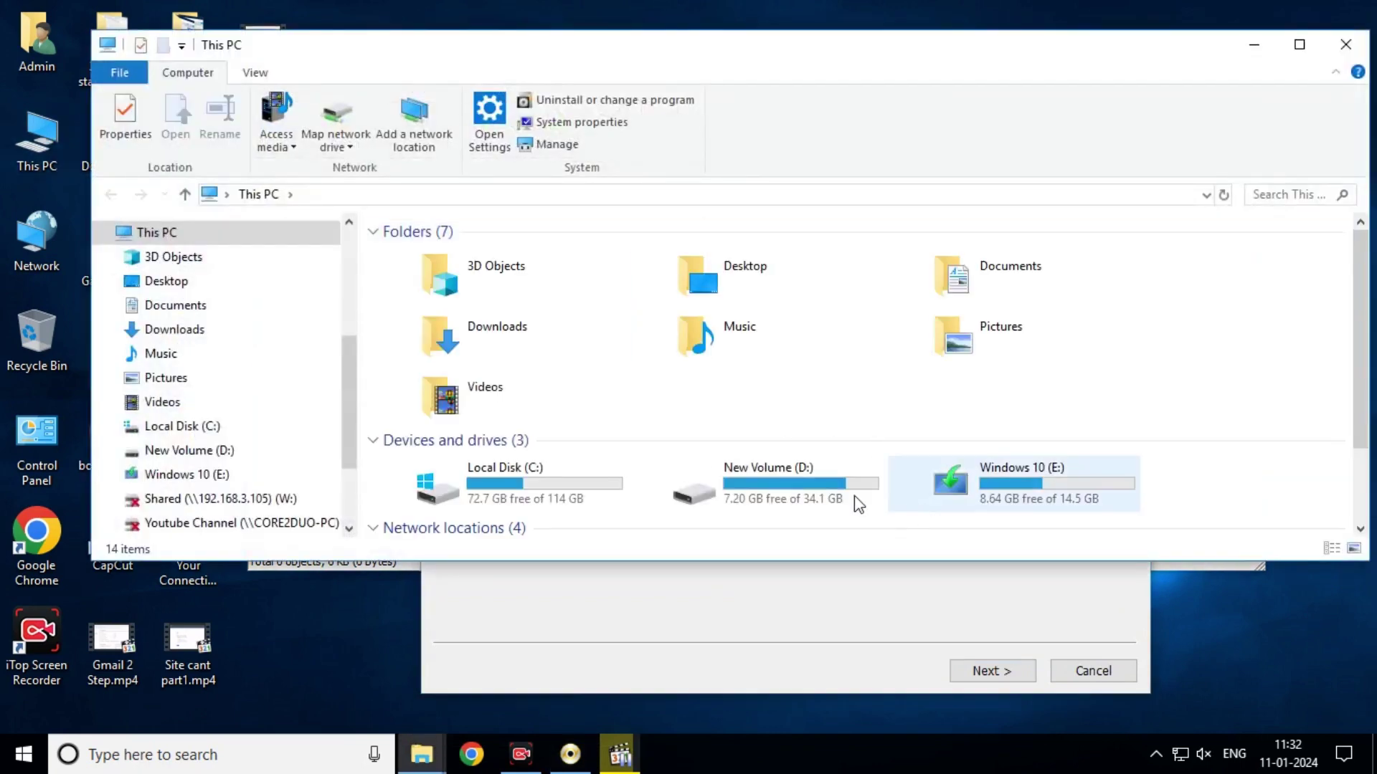
left_click(854, 496)
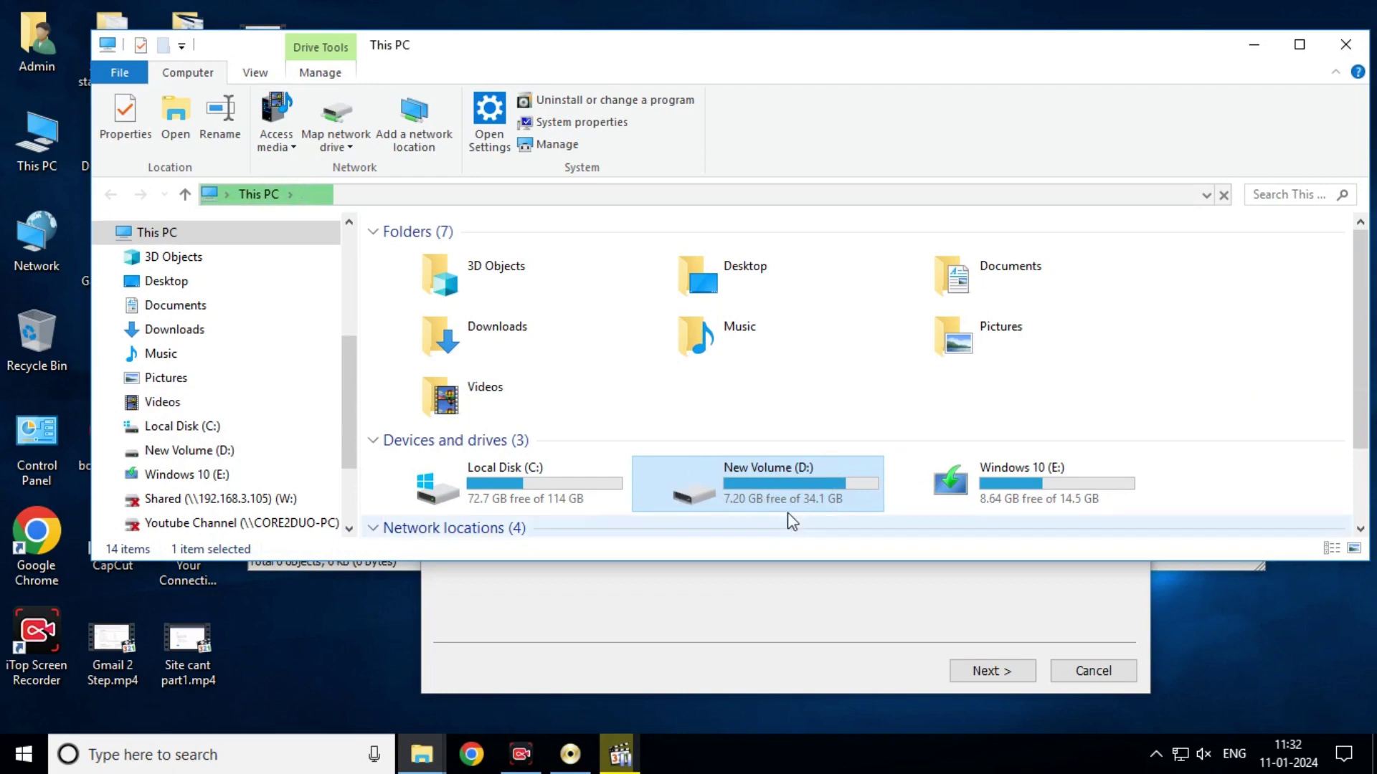
left_click(1346, 45)
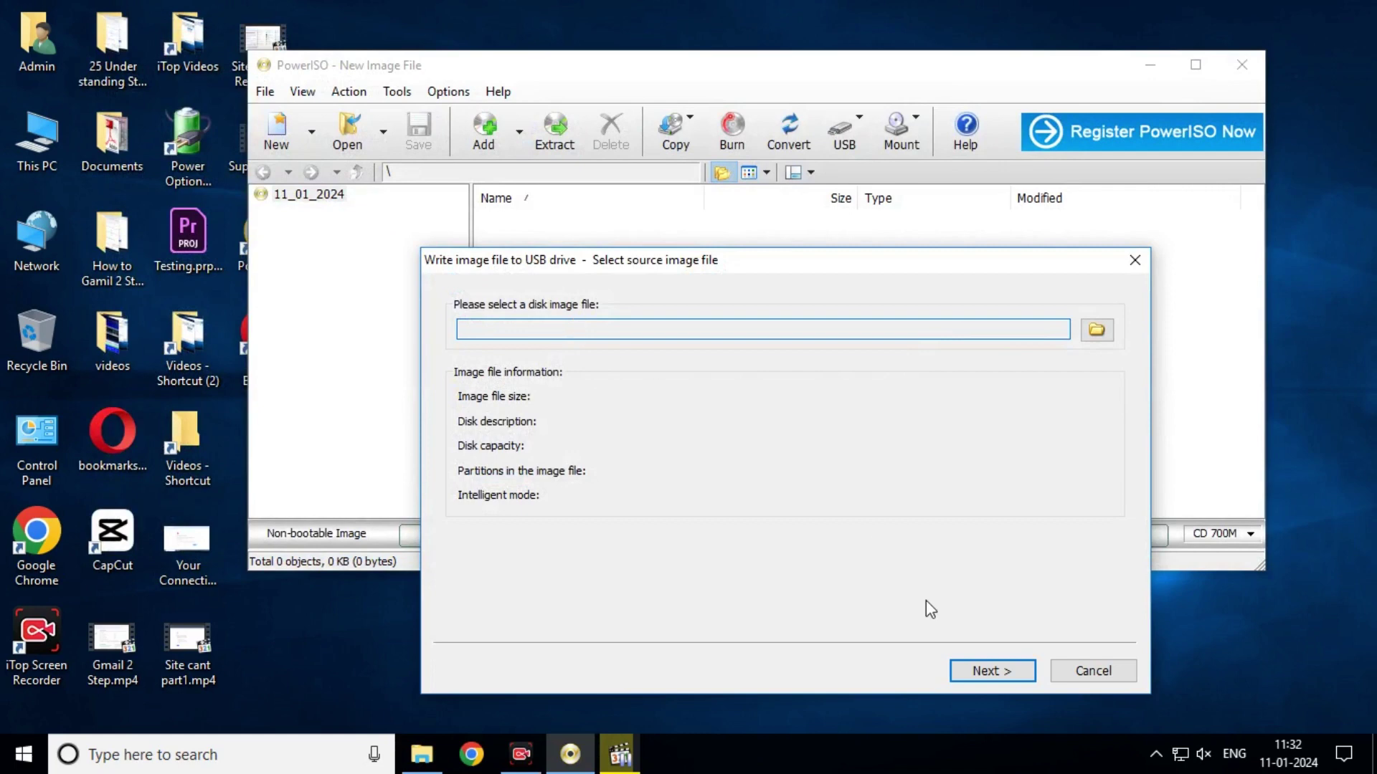
left_click(1083, 669)
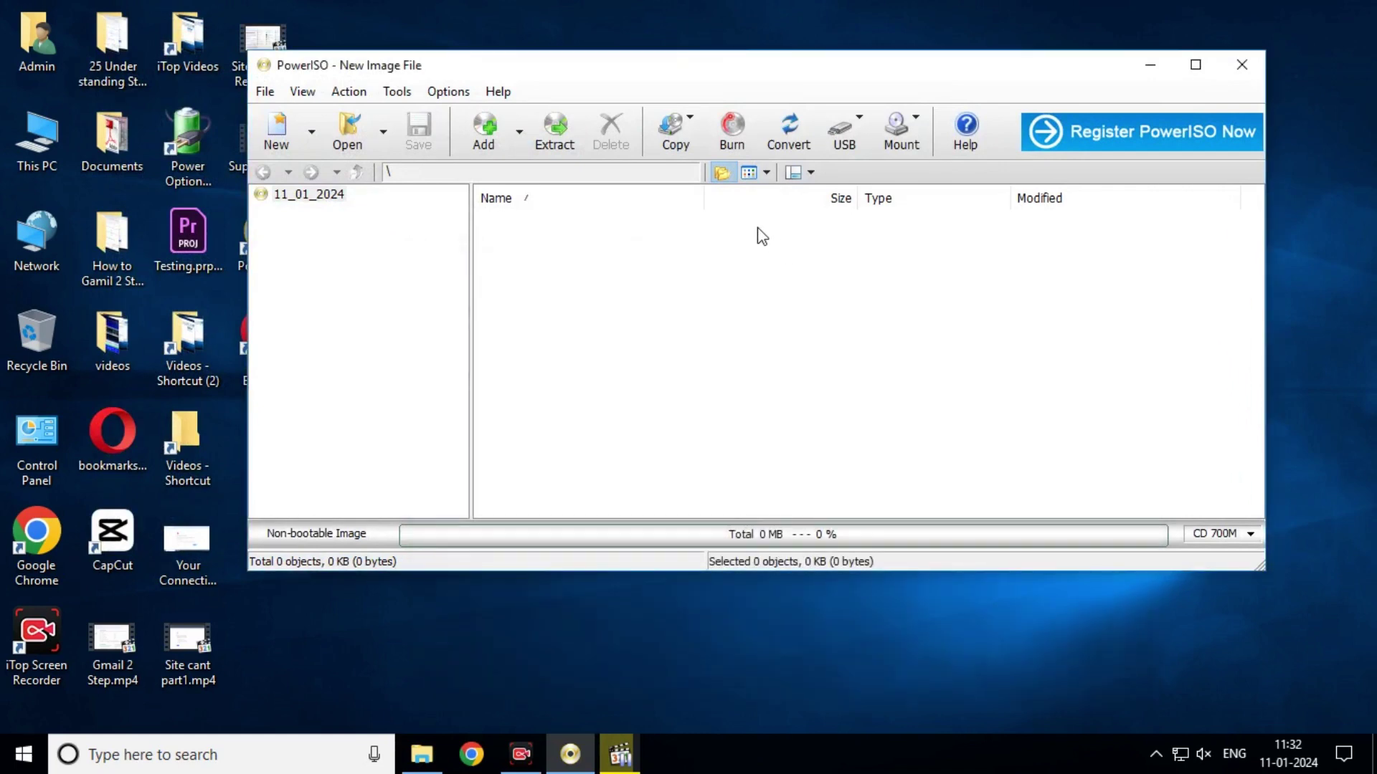
Step: Review the available USB drive operations and inspect the local disk C: in This PC
left_click(859, 119)
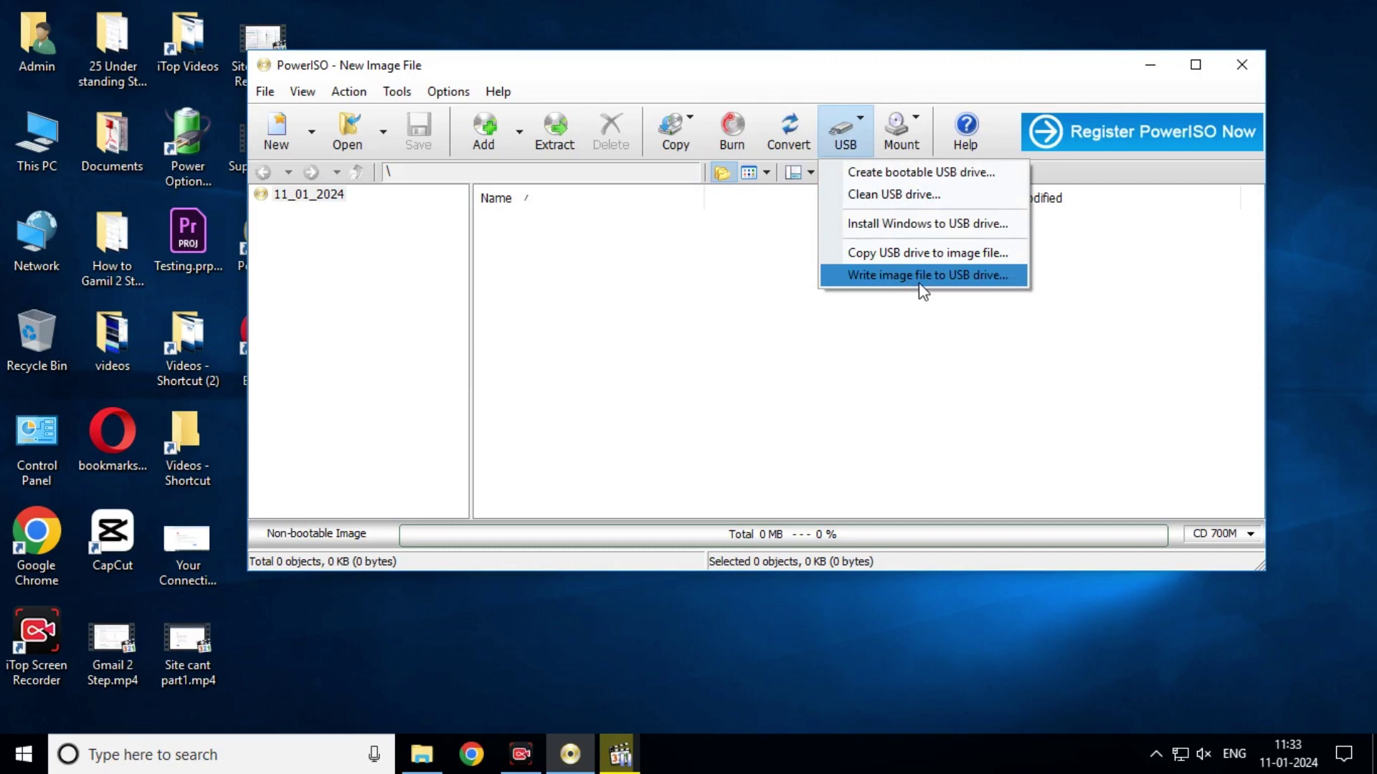
double_click(38, 140)
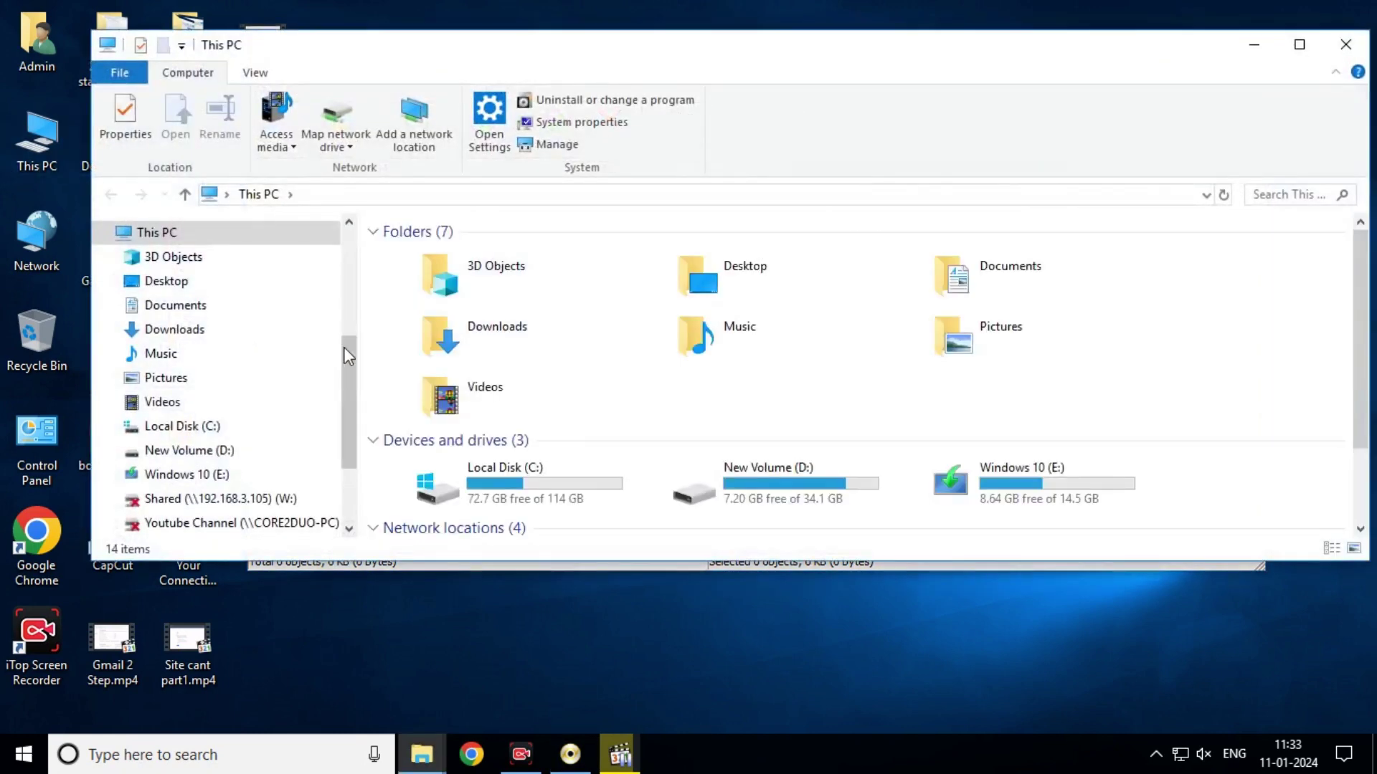
left_click(534, 484)
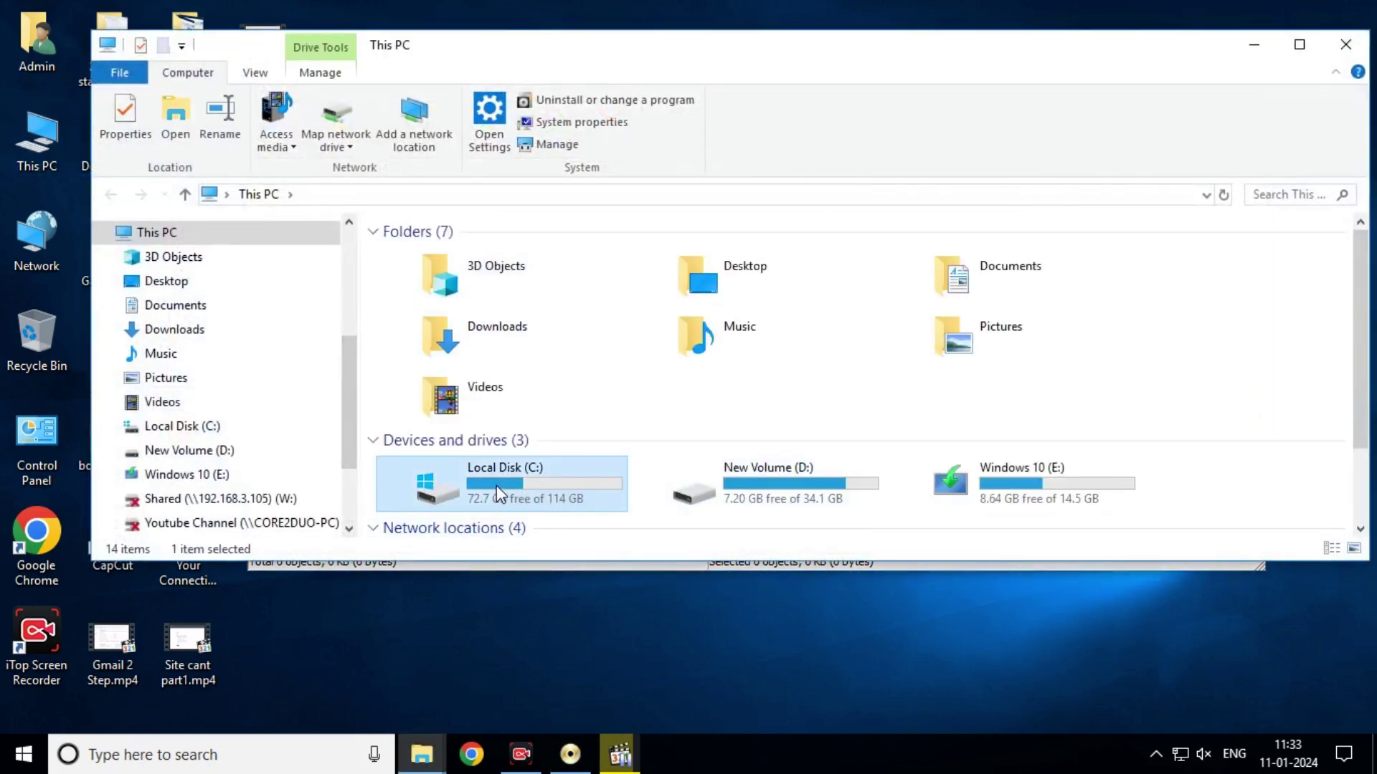
left_click(1345, 44)
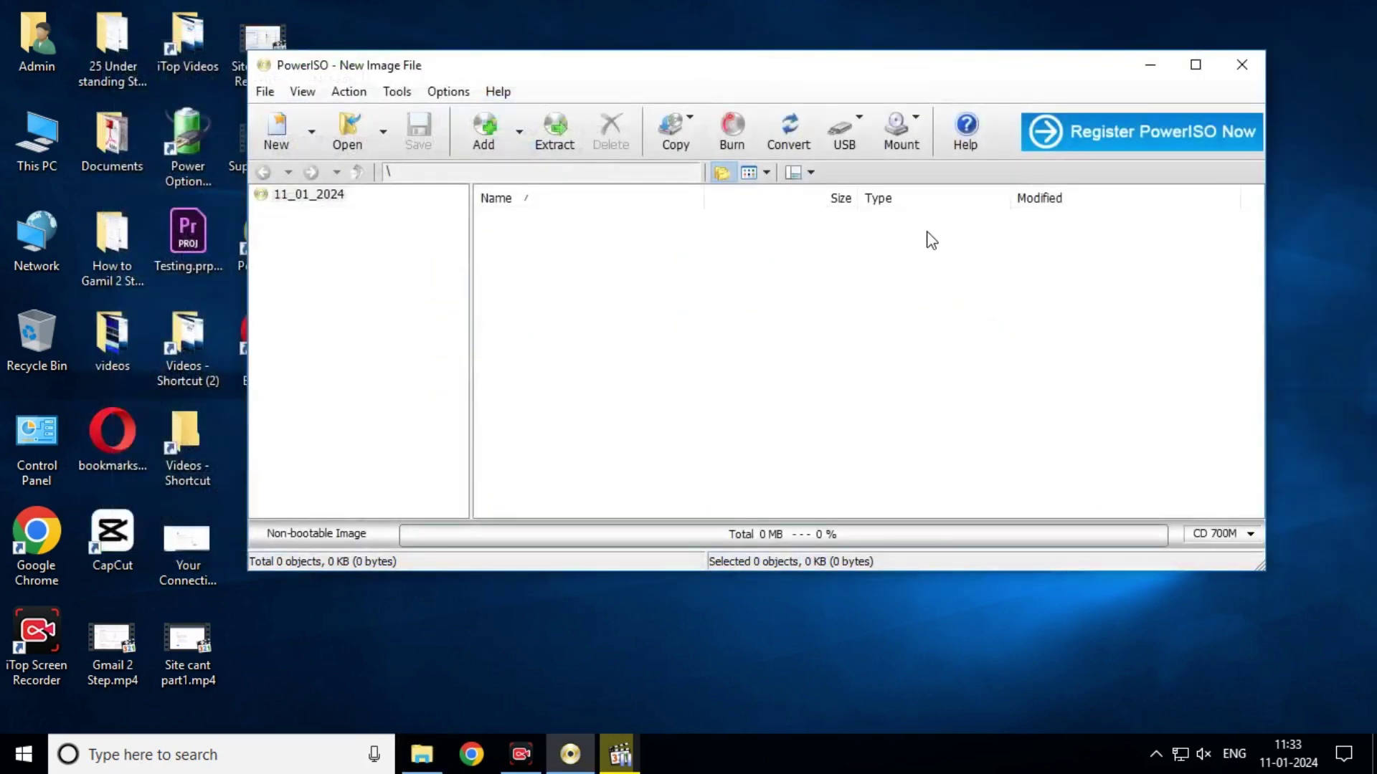
Step: Review the source image page of the Write image file to USB drive wizard and cancel it
left_click(846, 143)
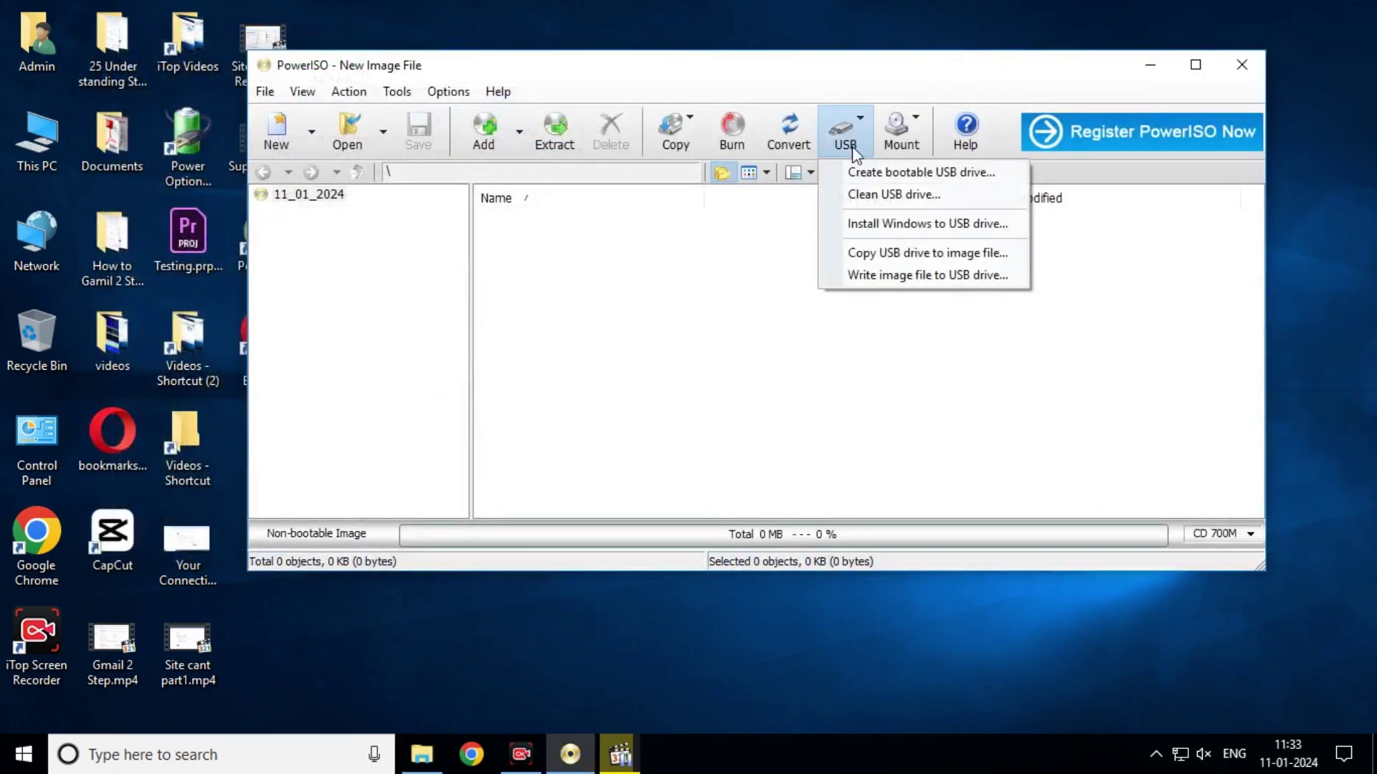
left_click(896, 266)
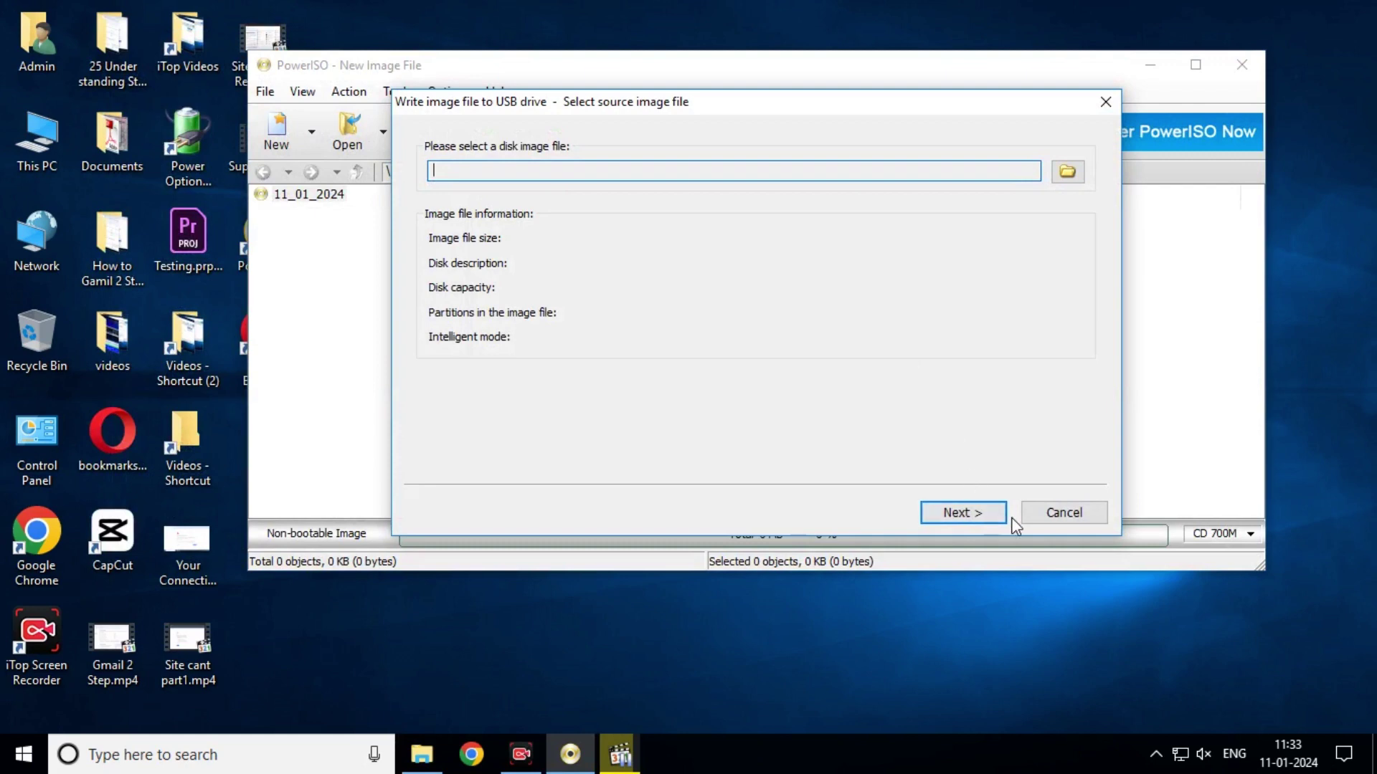
left_click(1060, 511)
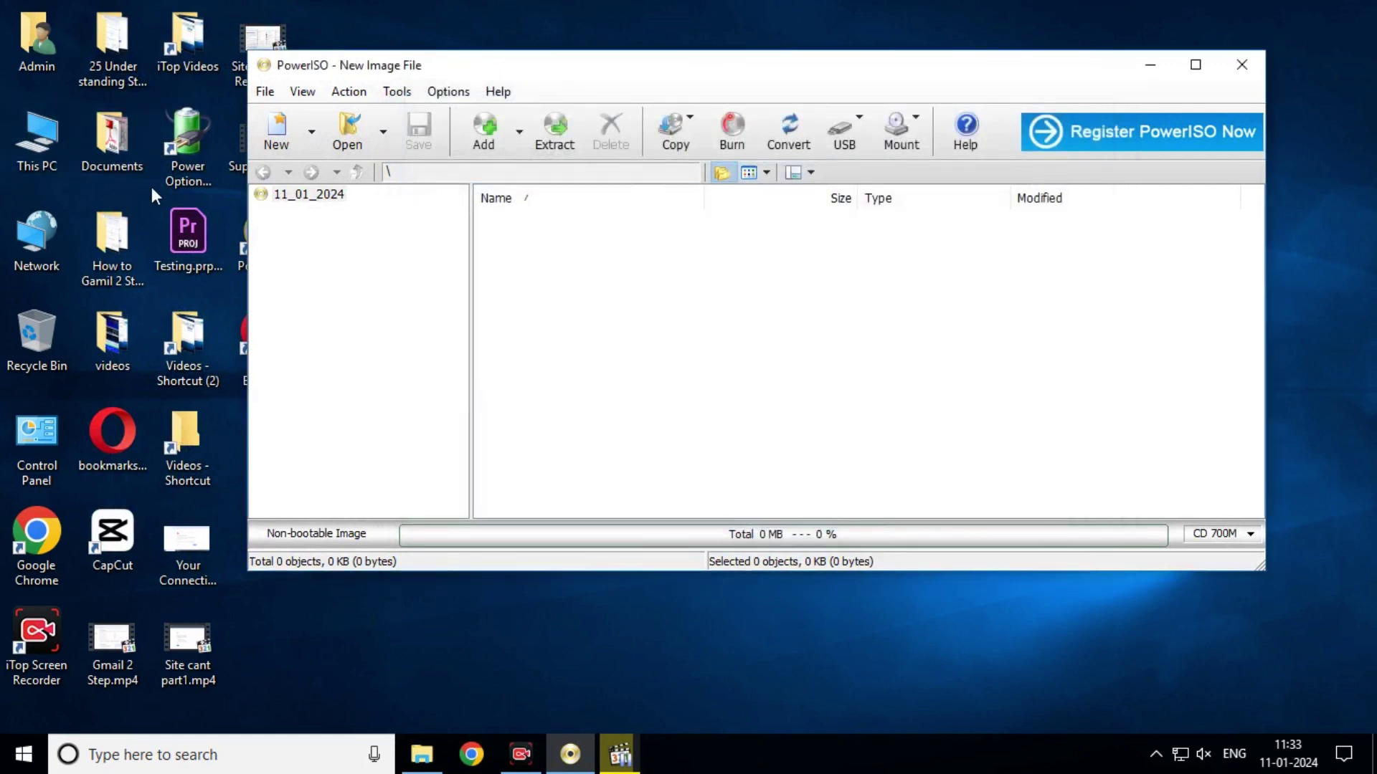
Step: Examine the source drive selection for copying a USB drive to an image file, leaving the wizard without copying
left_click(853, 139)
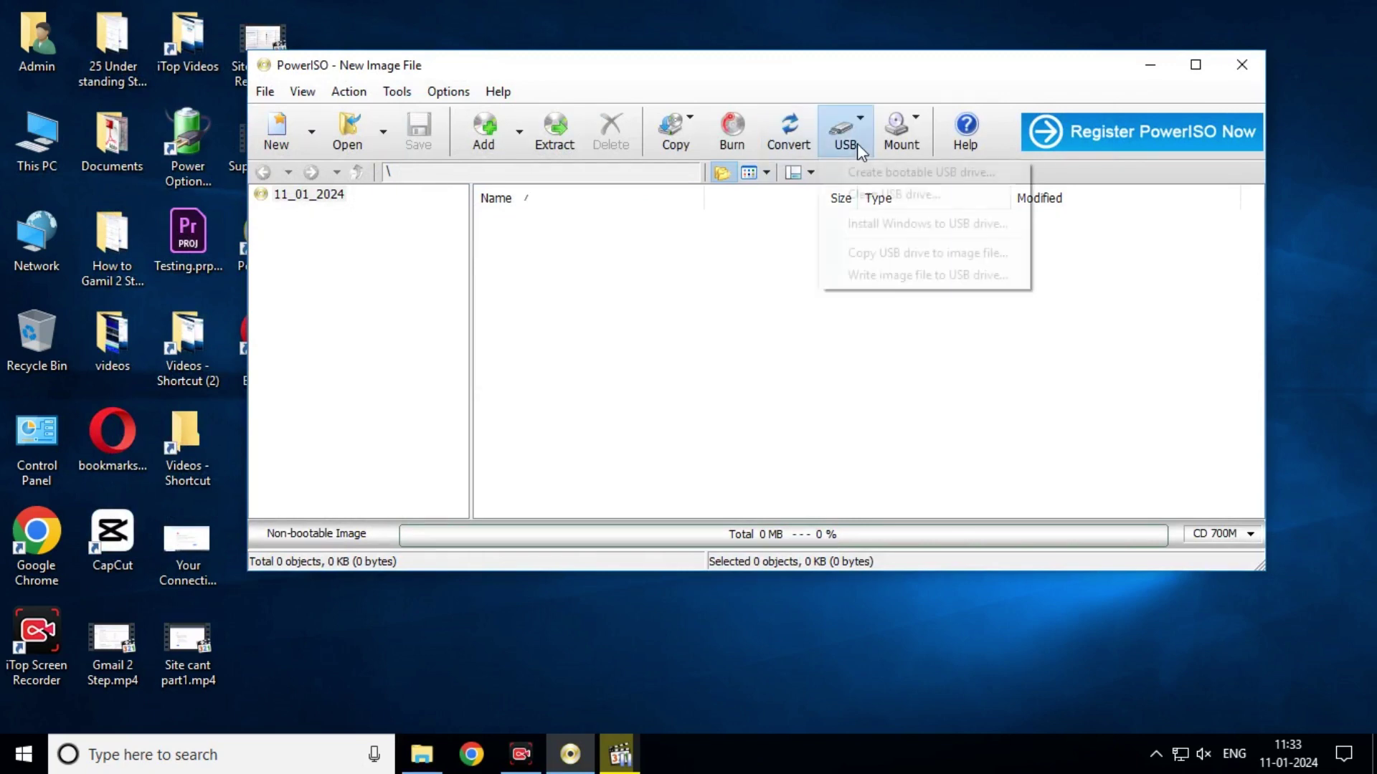
left_click(897, 255)
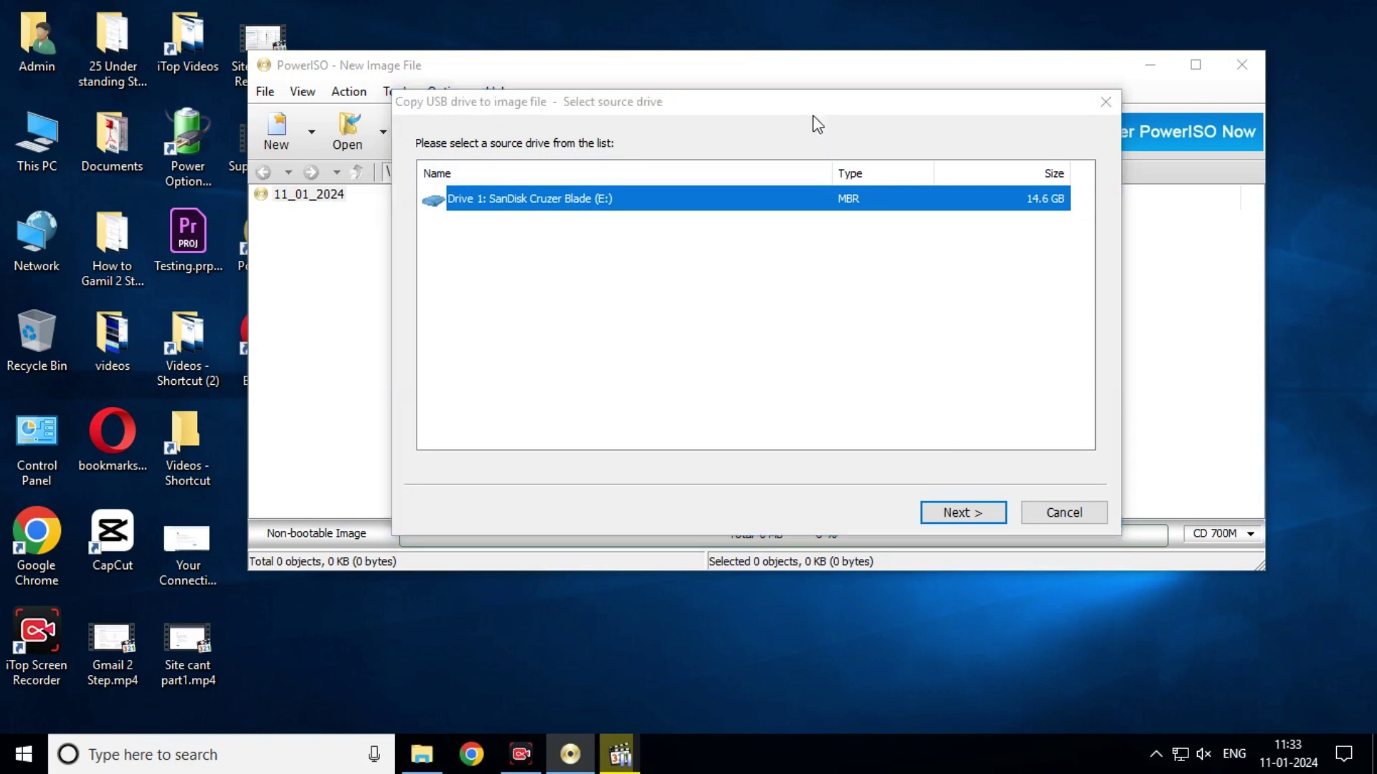
left_click(1080, 518)
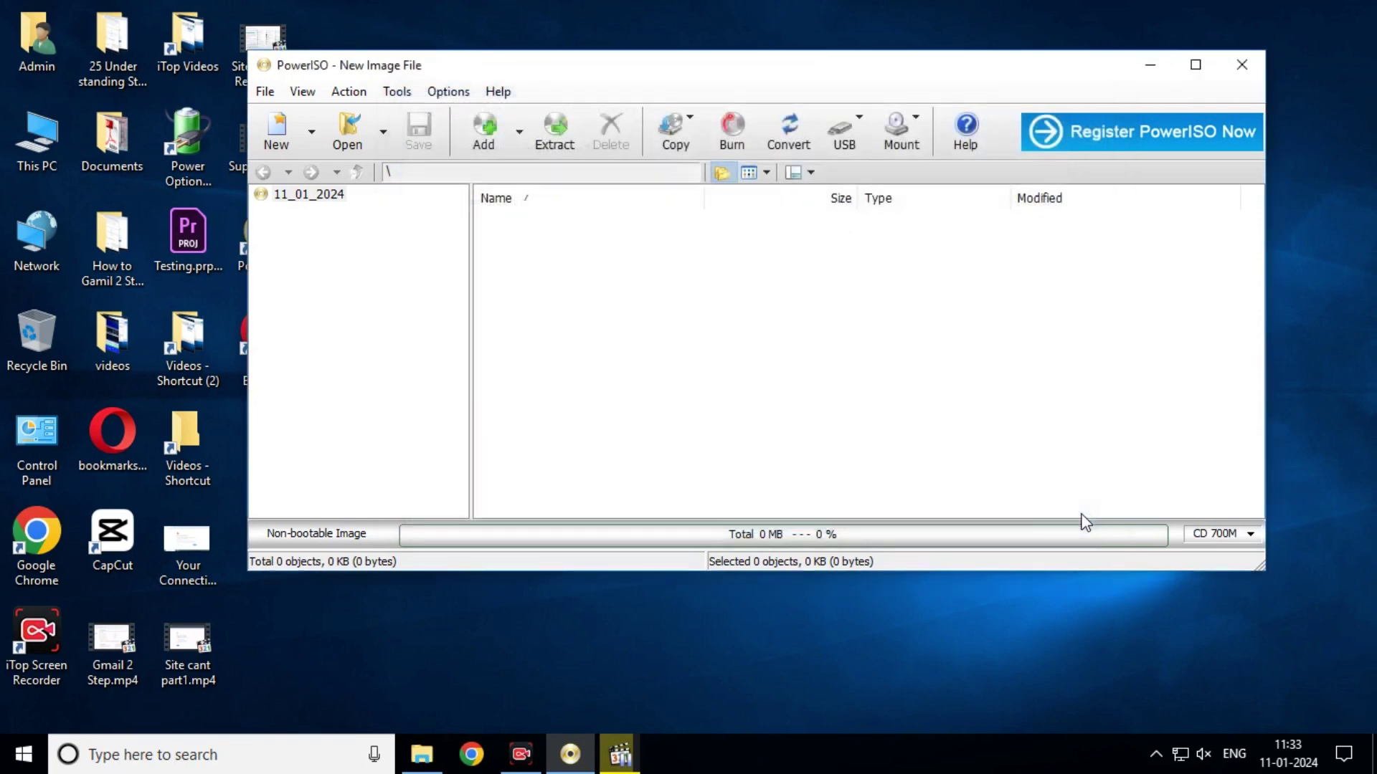
left_click(852, 126)
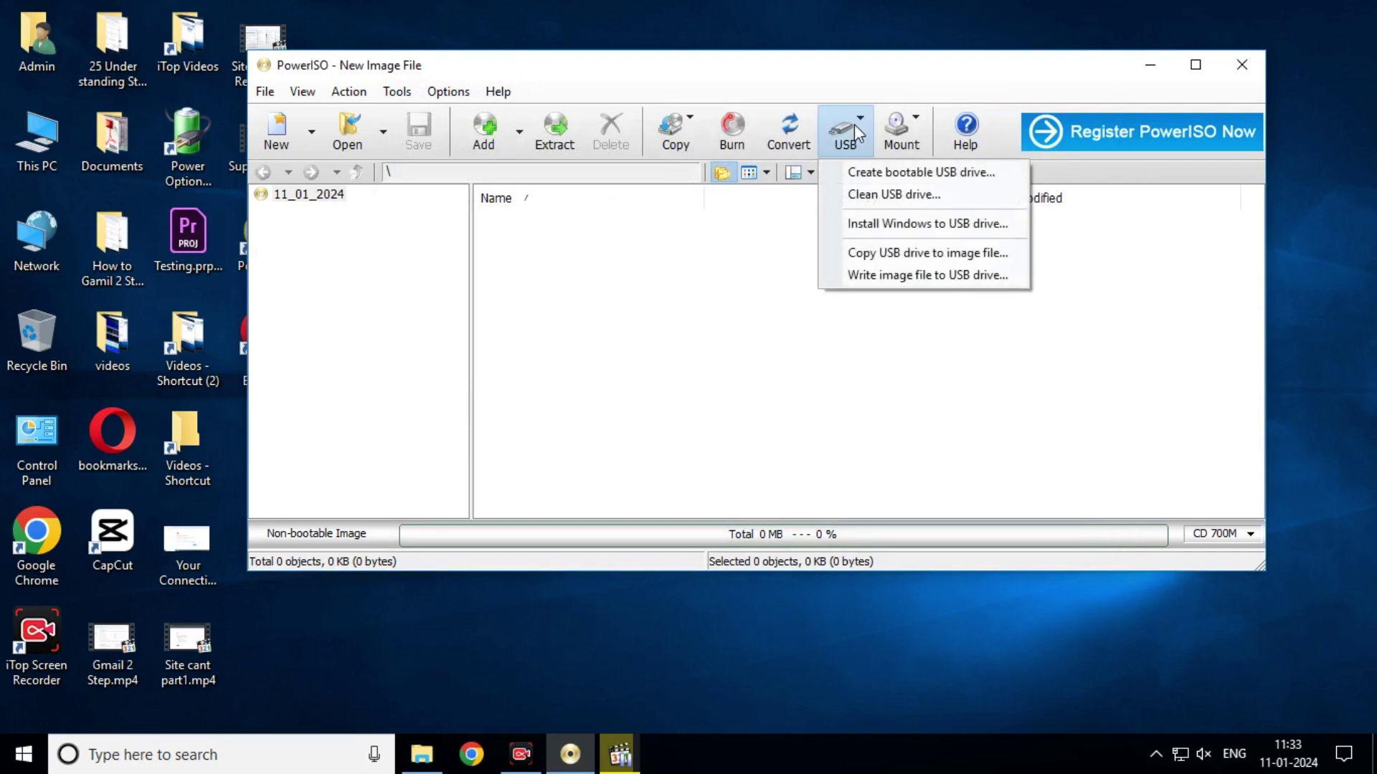
left_click(905, 260)
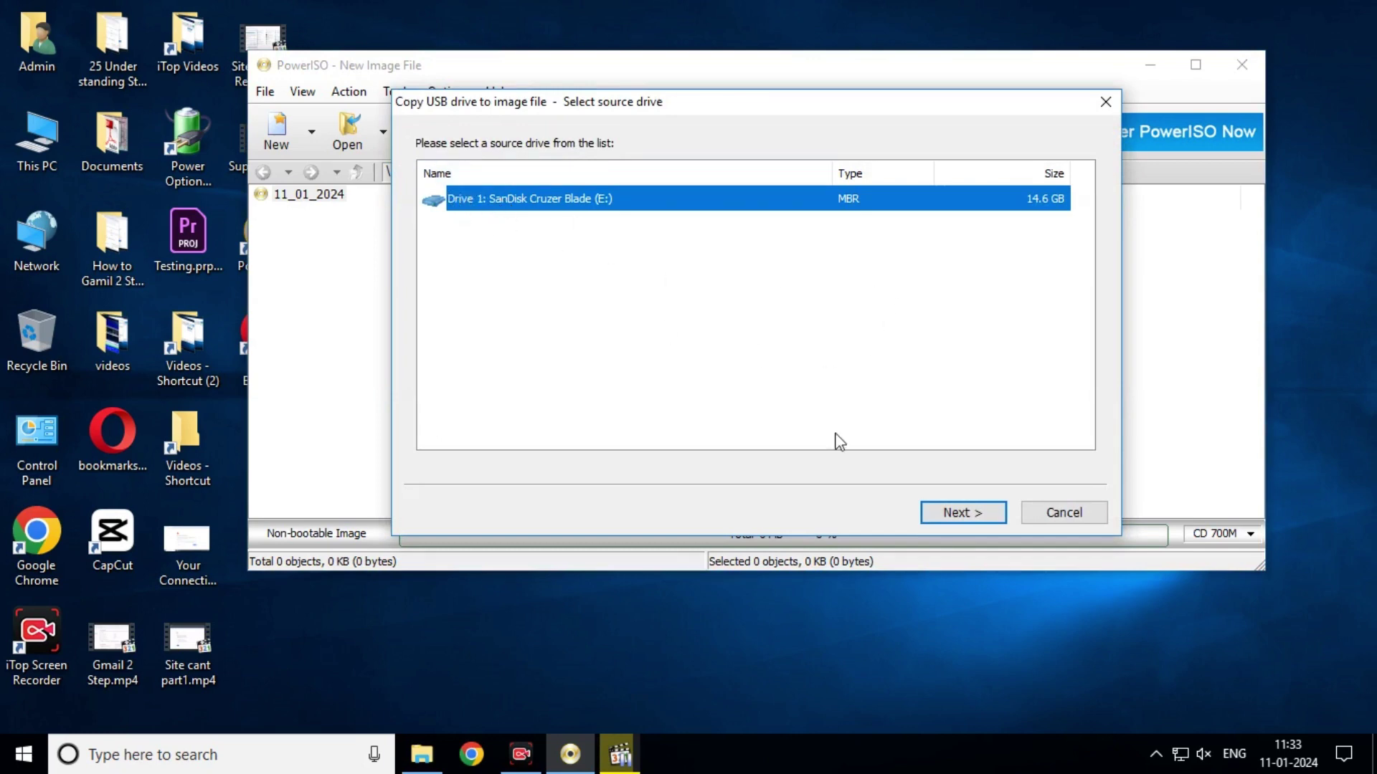
left_click(1041, 513)
Step: Review the source, destination drive and boot mode settings for installing Windows to a USB drive, and close the dialog
left_click(844, 132)
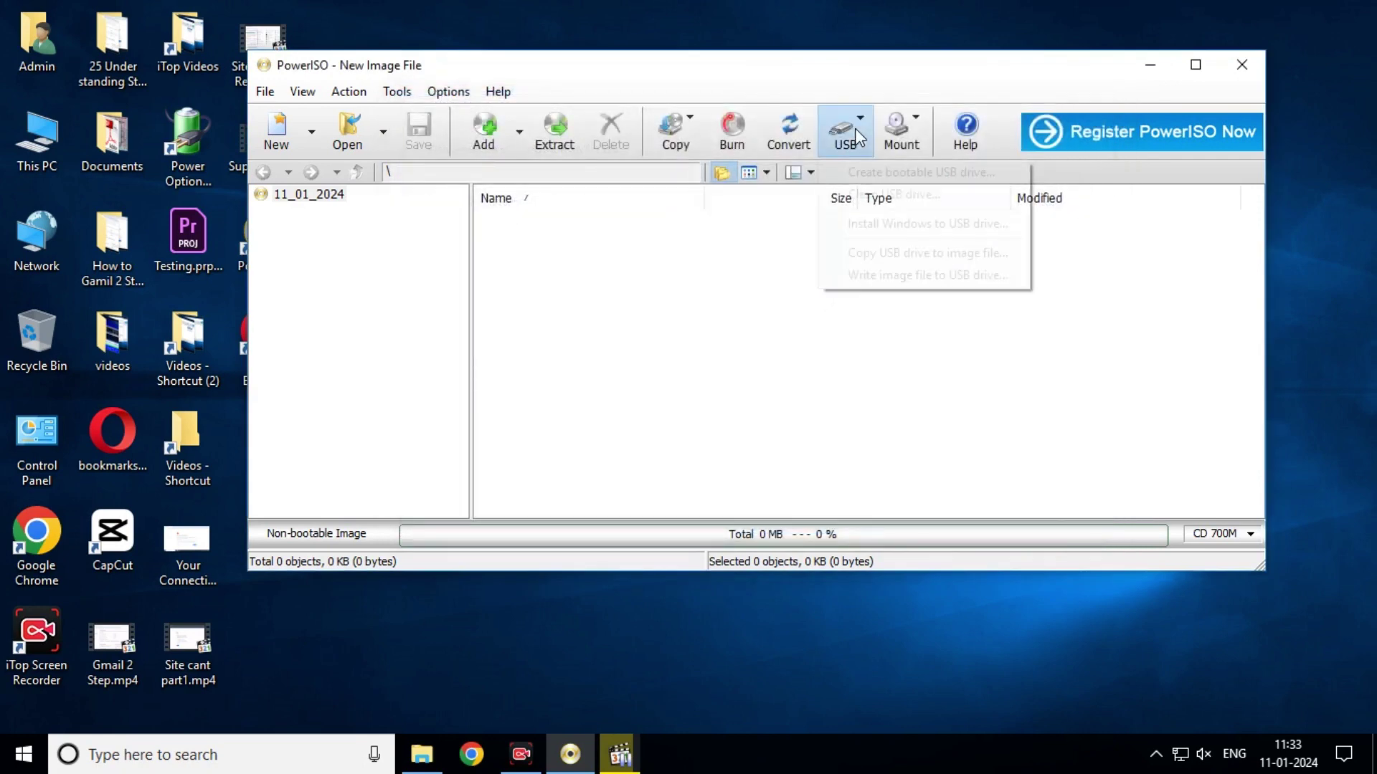
left_click(905, 229)
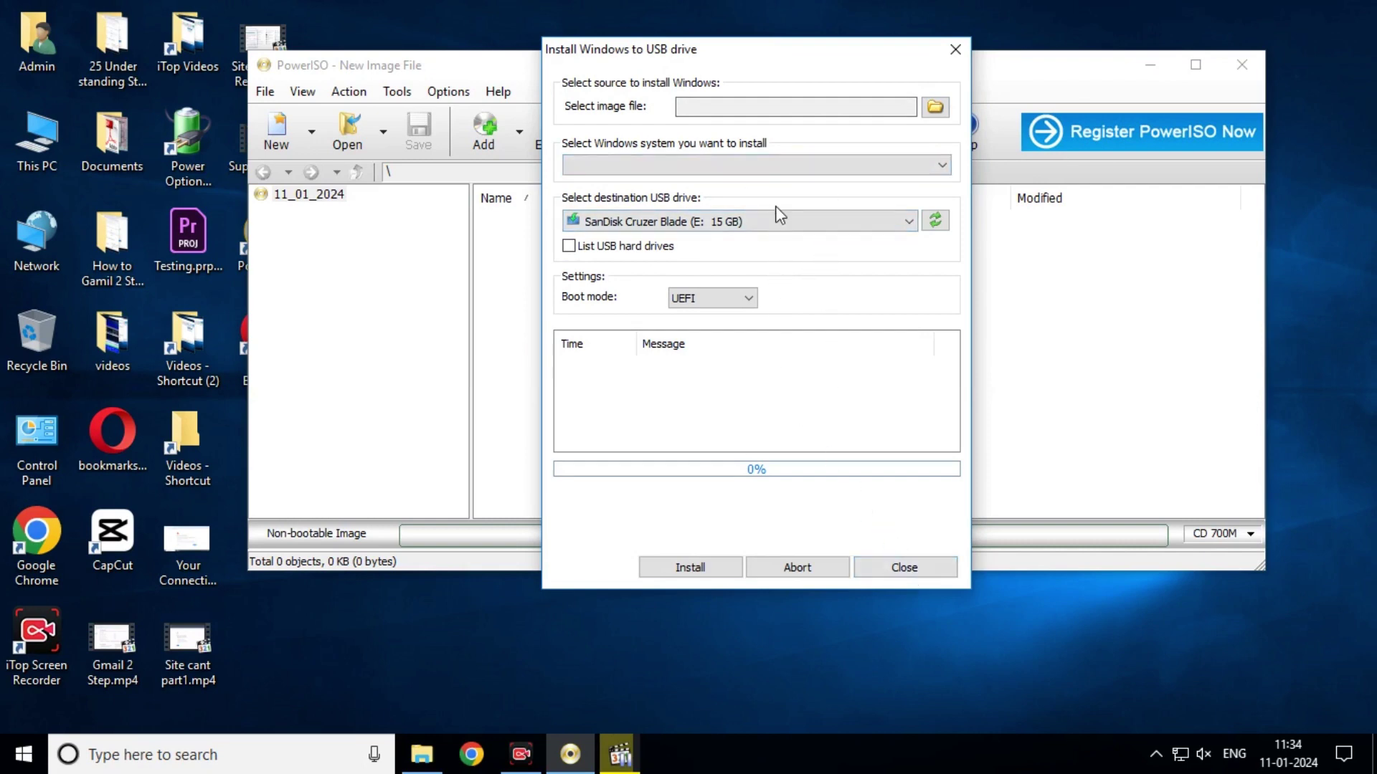
left_click(925, 570)
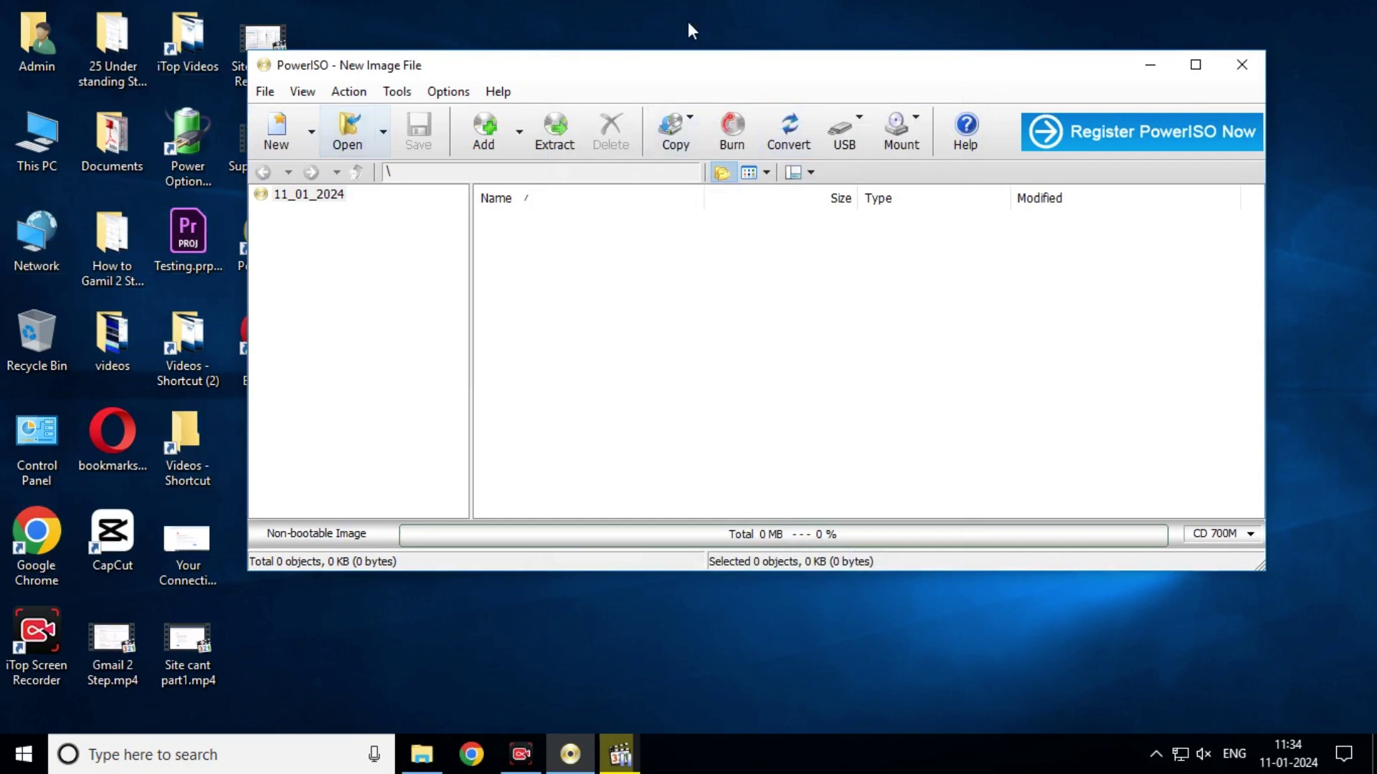
Step: Open the Convert file format dialog and view the file browsers for the source and destination files without choosing any
left_click_drag(727, 70, 729, 132)
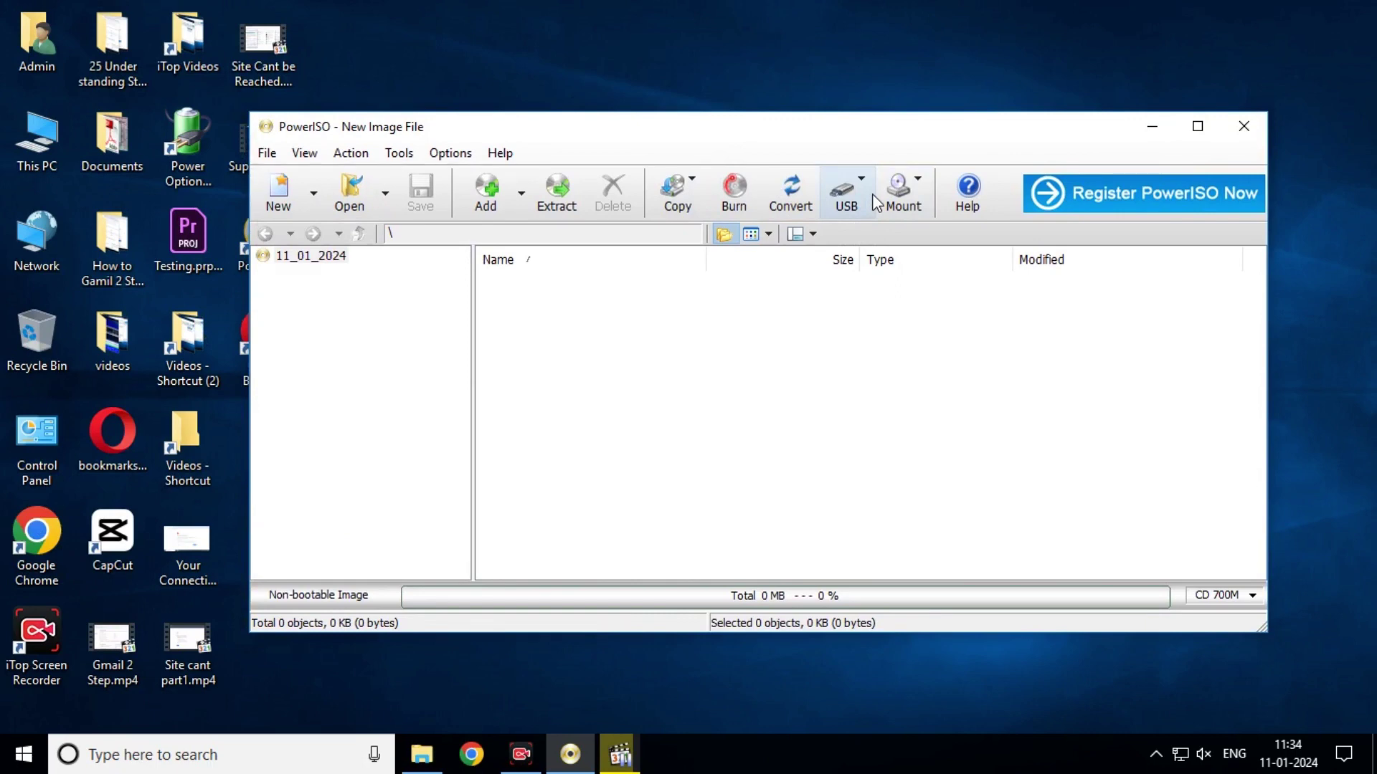
left_click(793, 195)
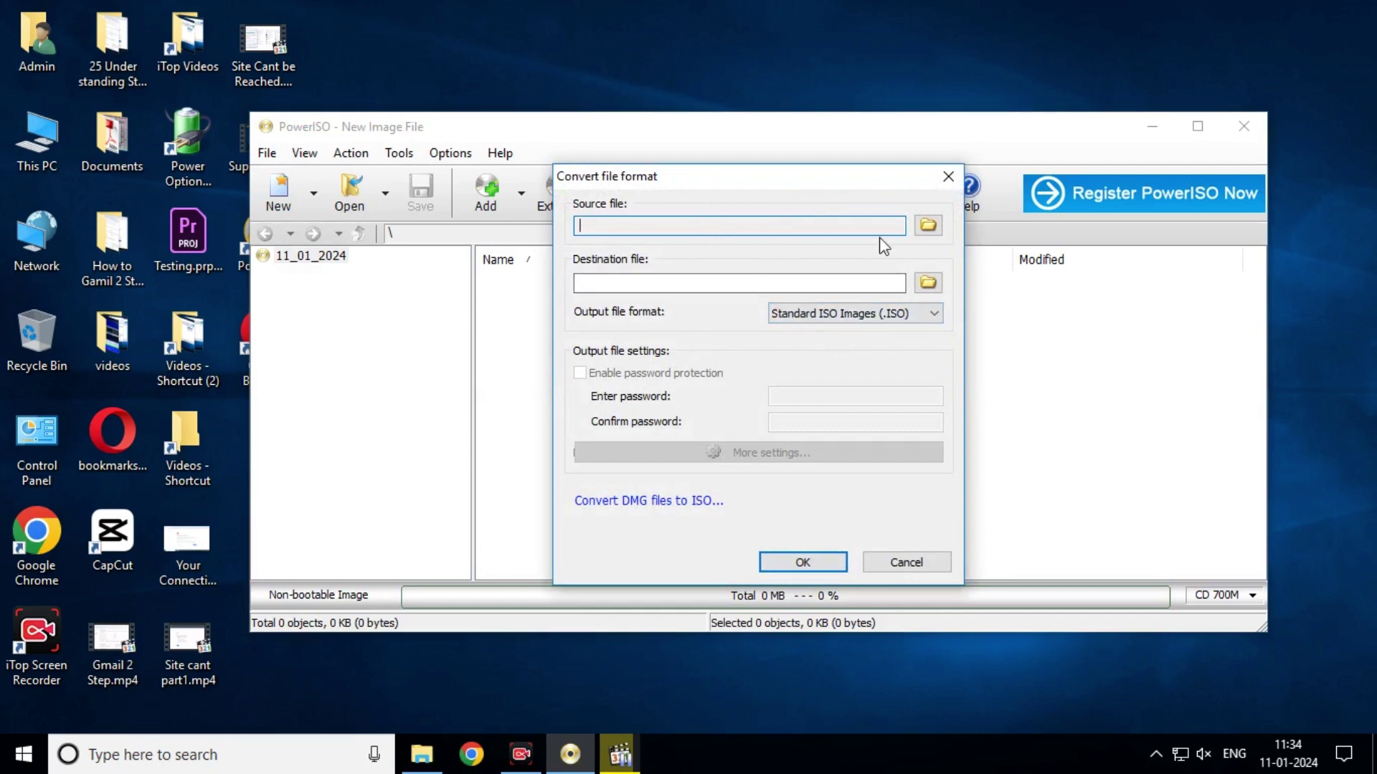
left_click(928, 225)
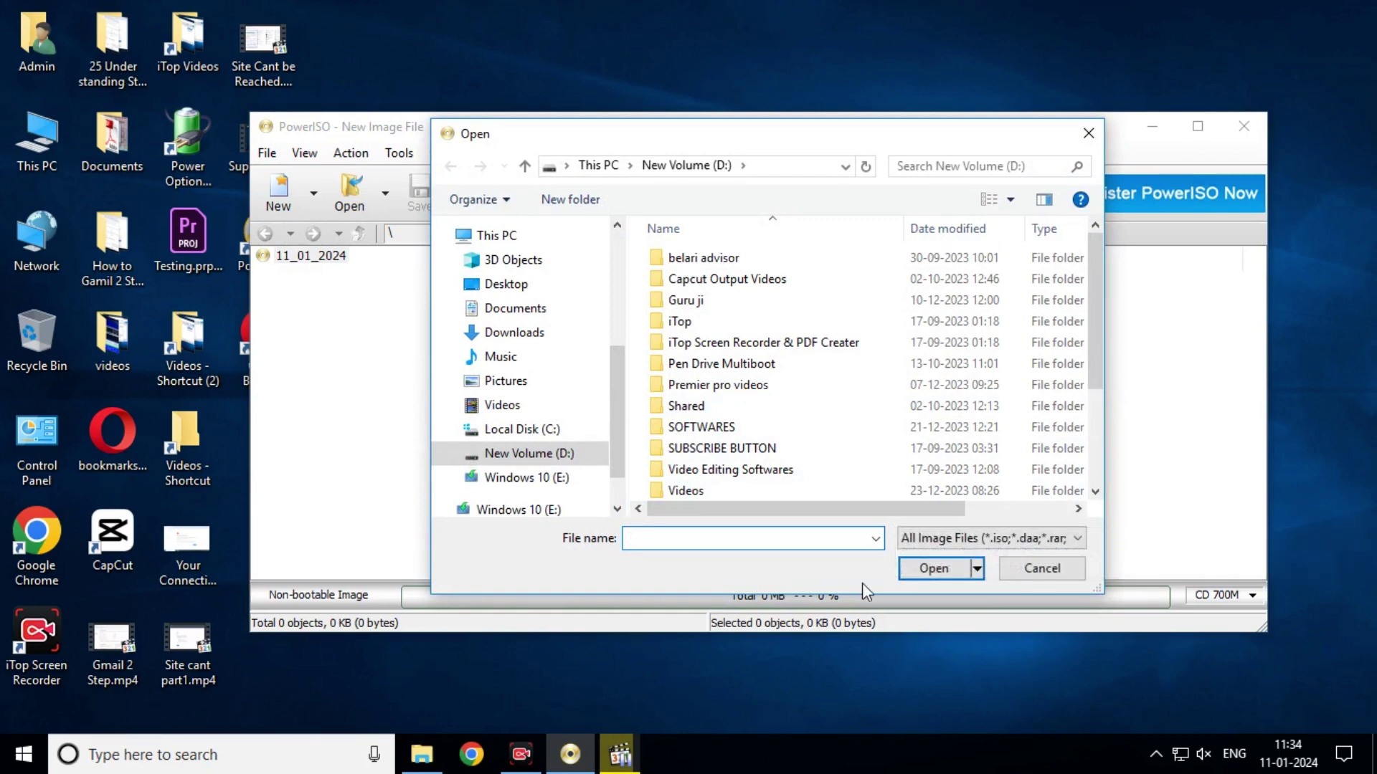
left_click(1041, 568)
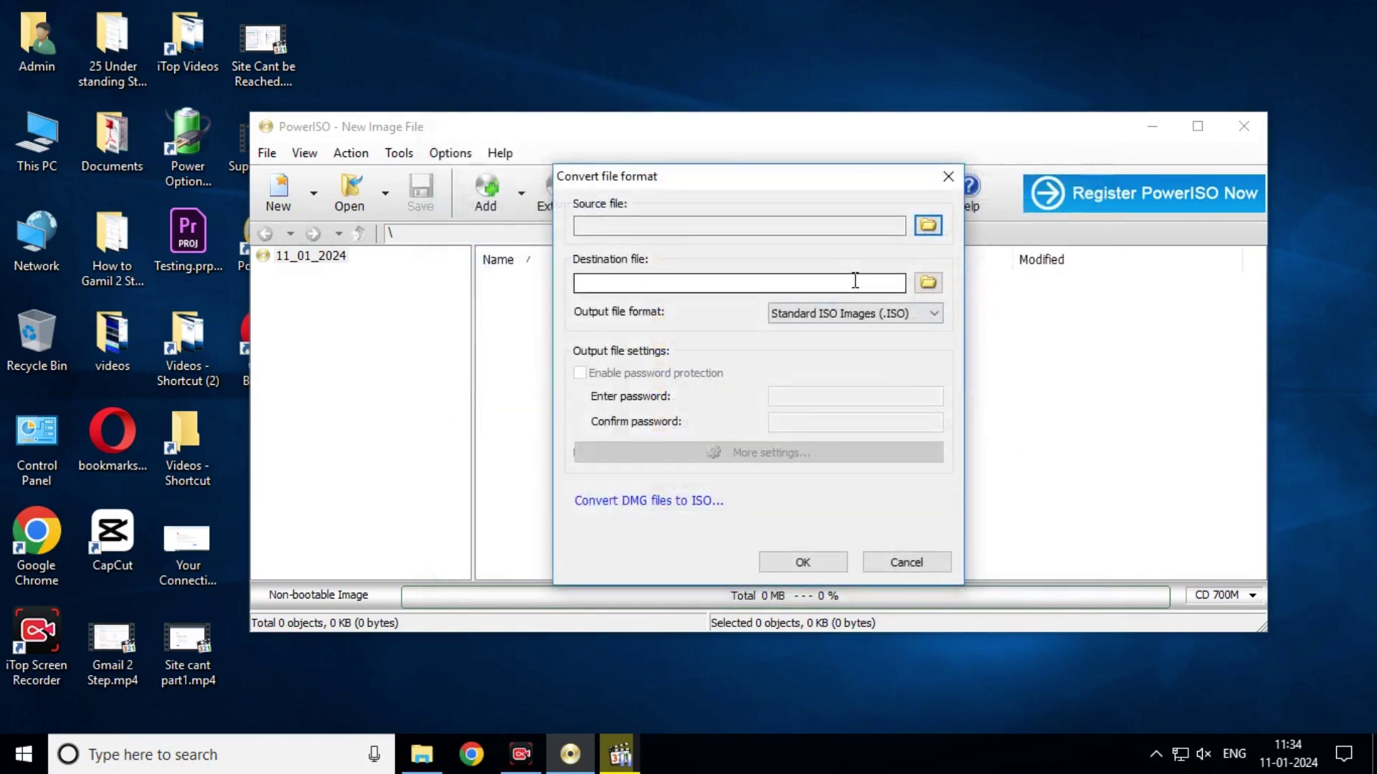
left_click(928, 283)
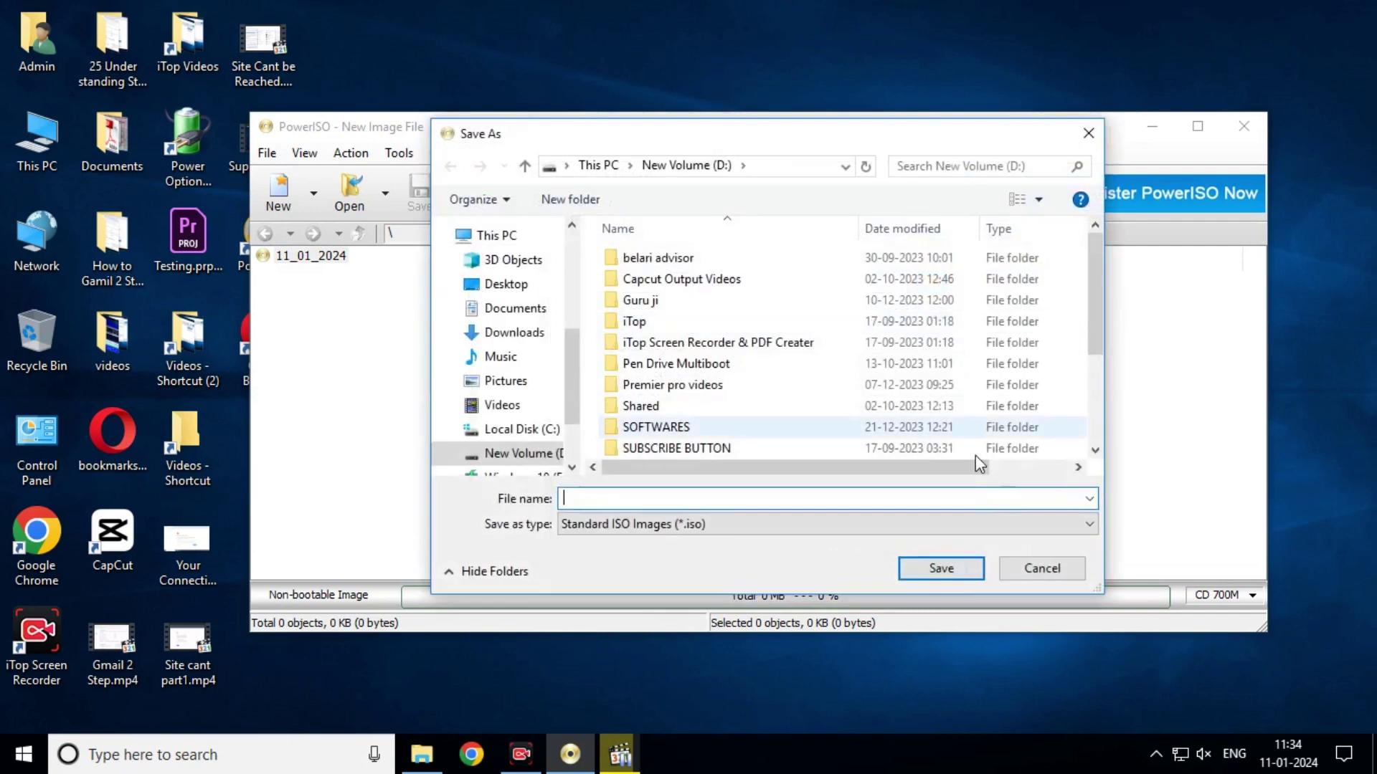
left_click(1032, 562)
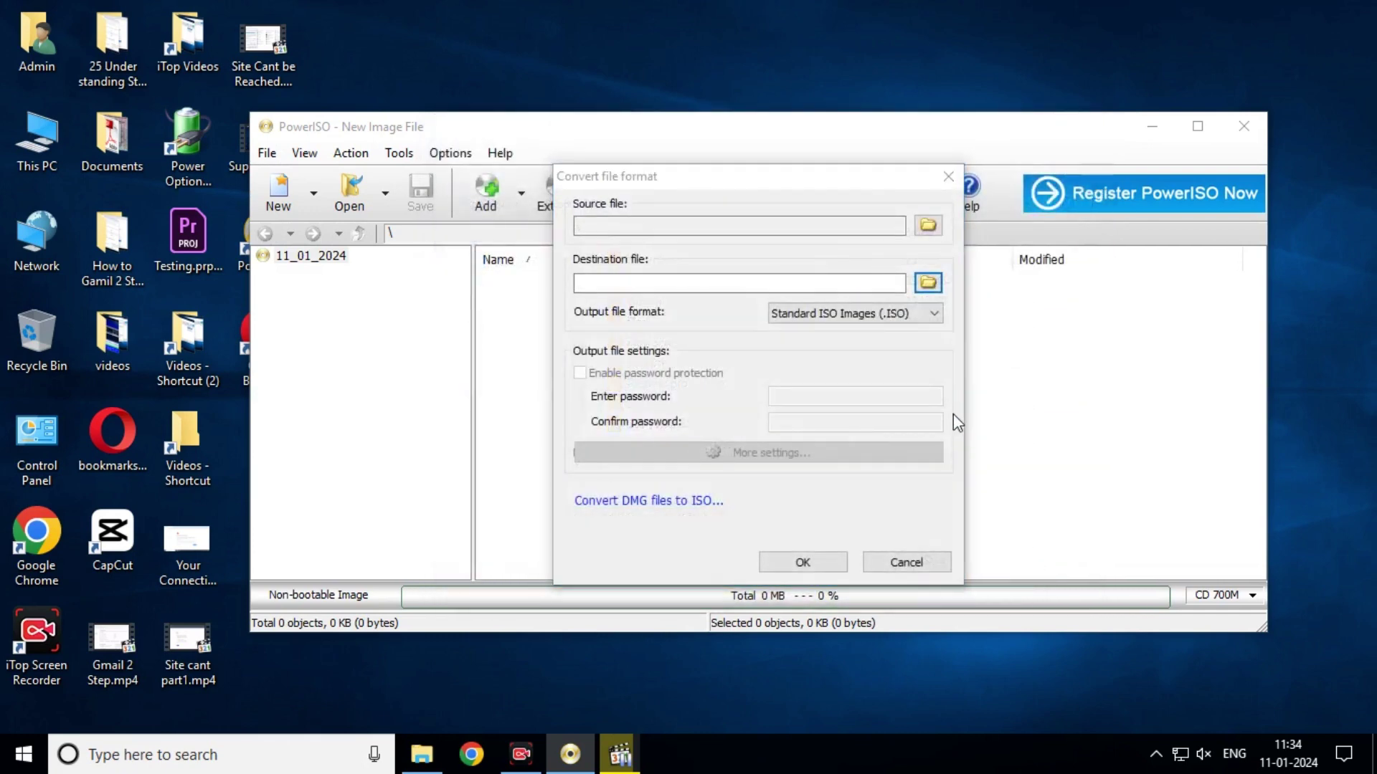
Step: View the available output file formats for conversion and cancel the conversion dialog
left_click(936, 316)
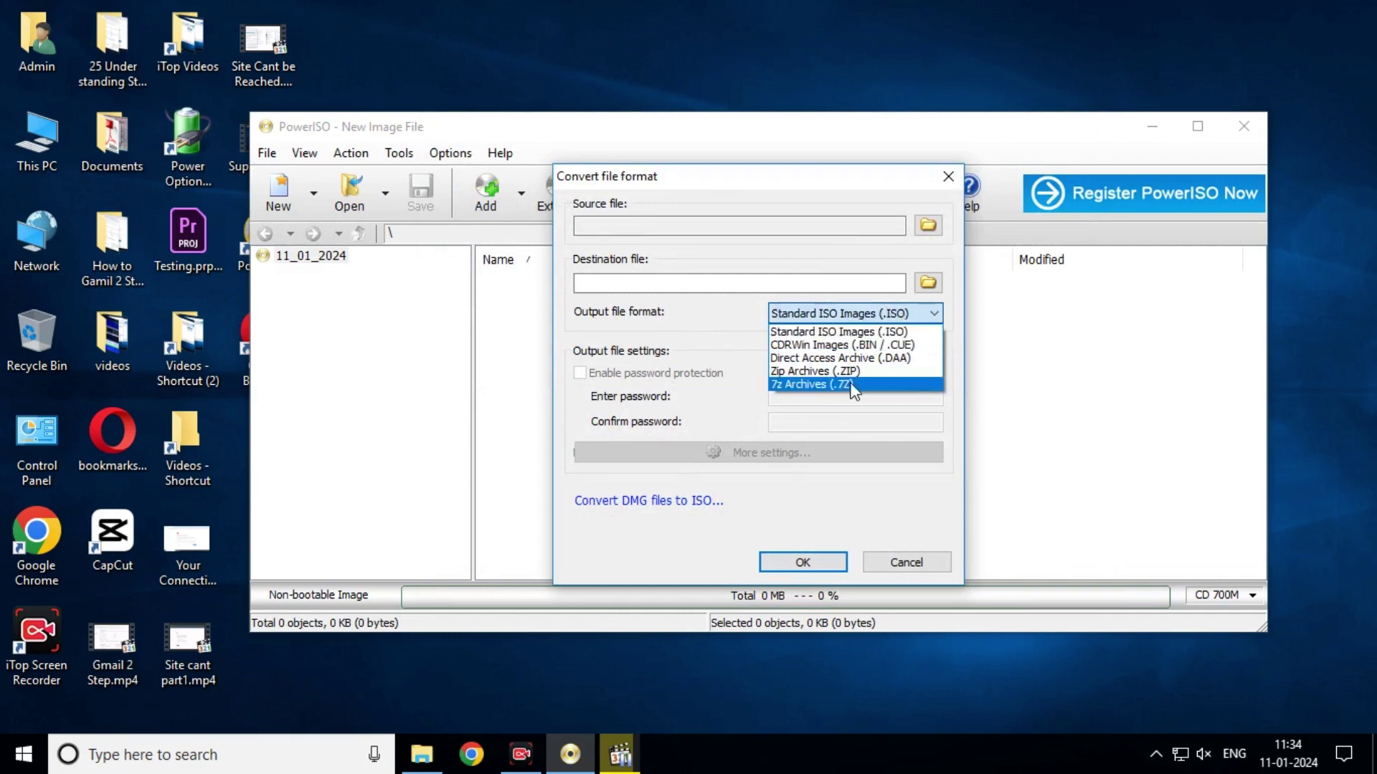
left_click(763, 320)
left_click(904, 563)
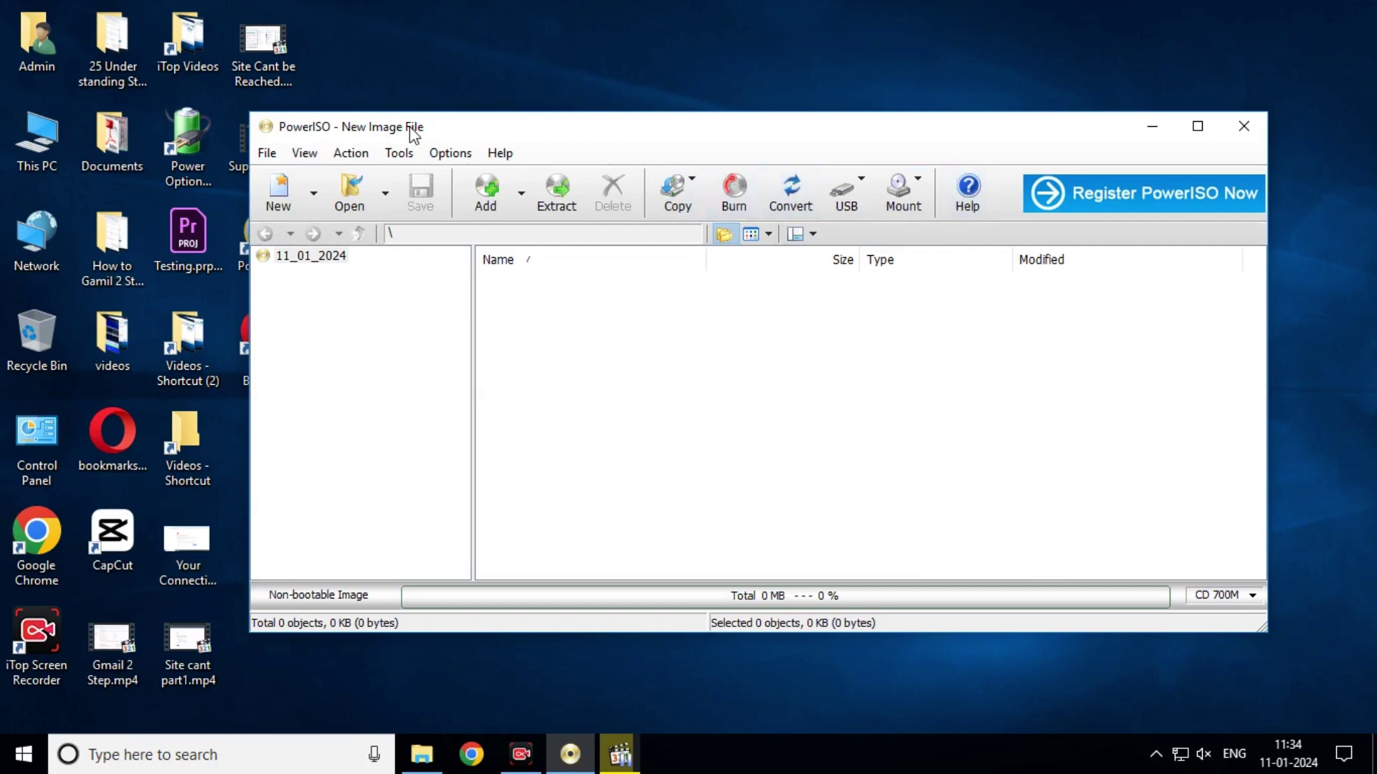
left_click_drag(563, 139, 560, 85)
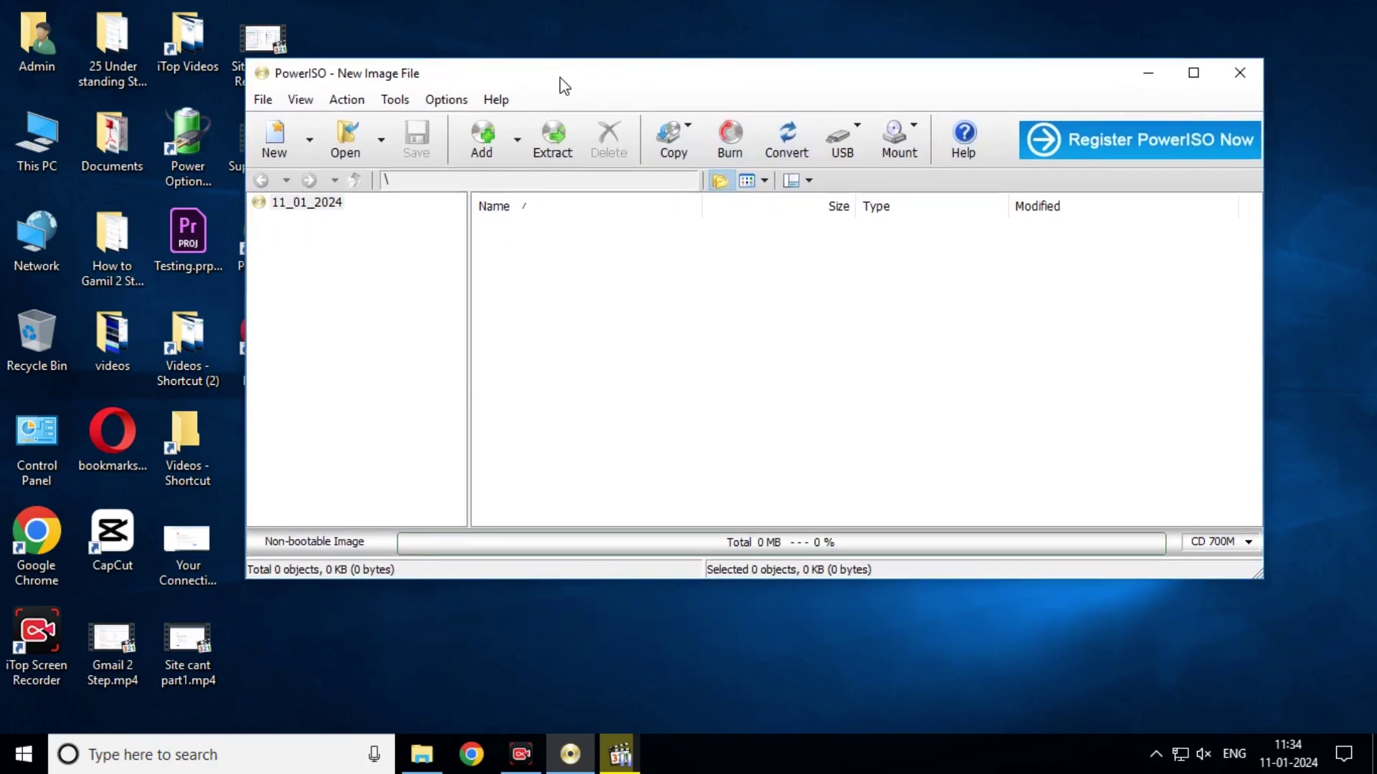
left_click(1156, 752)
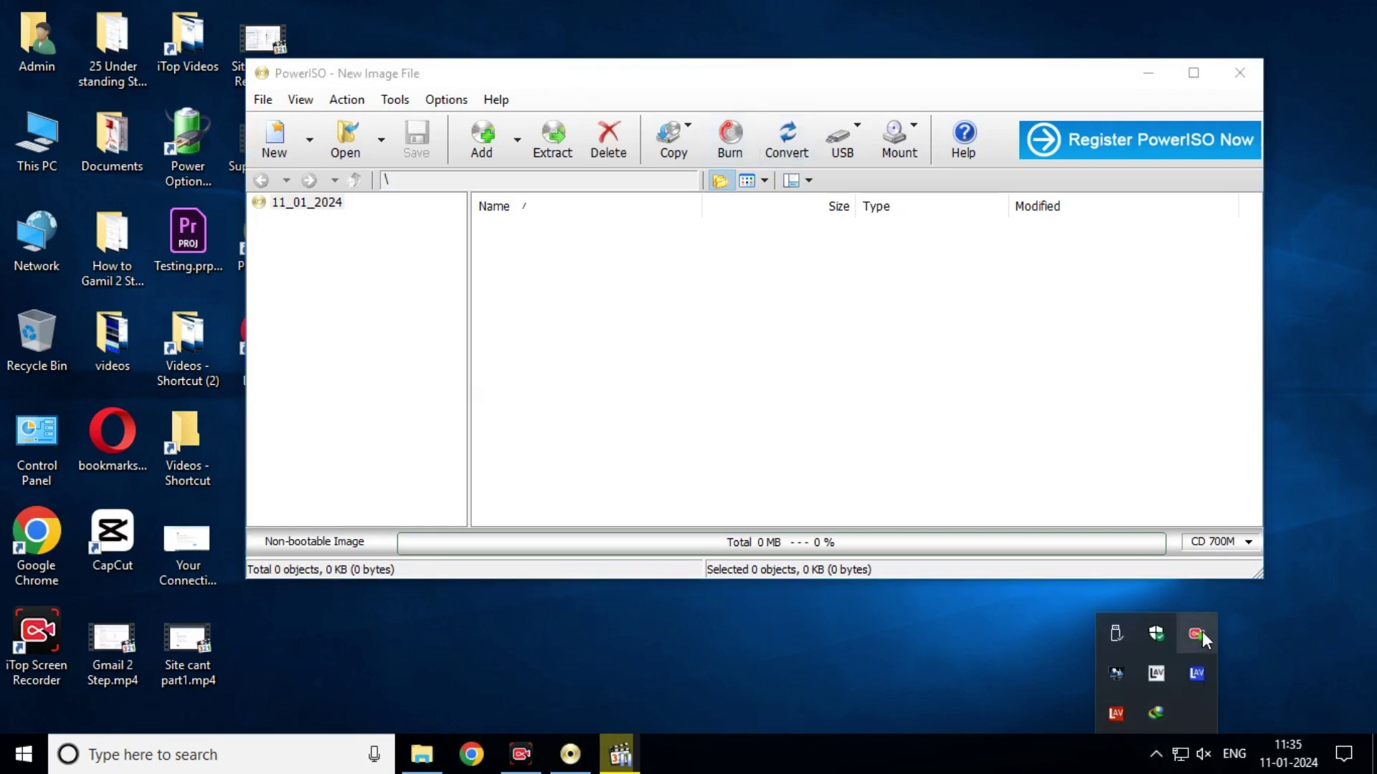
left_click(1201, 631)
left_click(1009, 712)
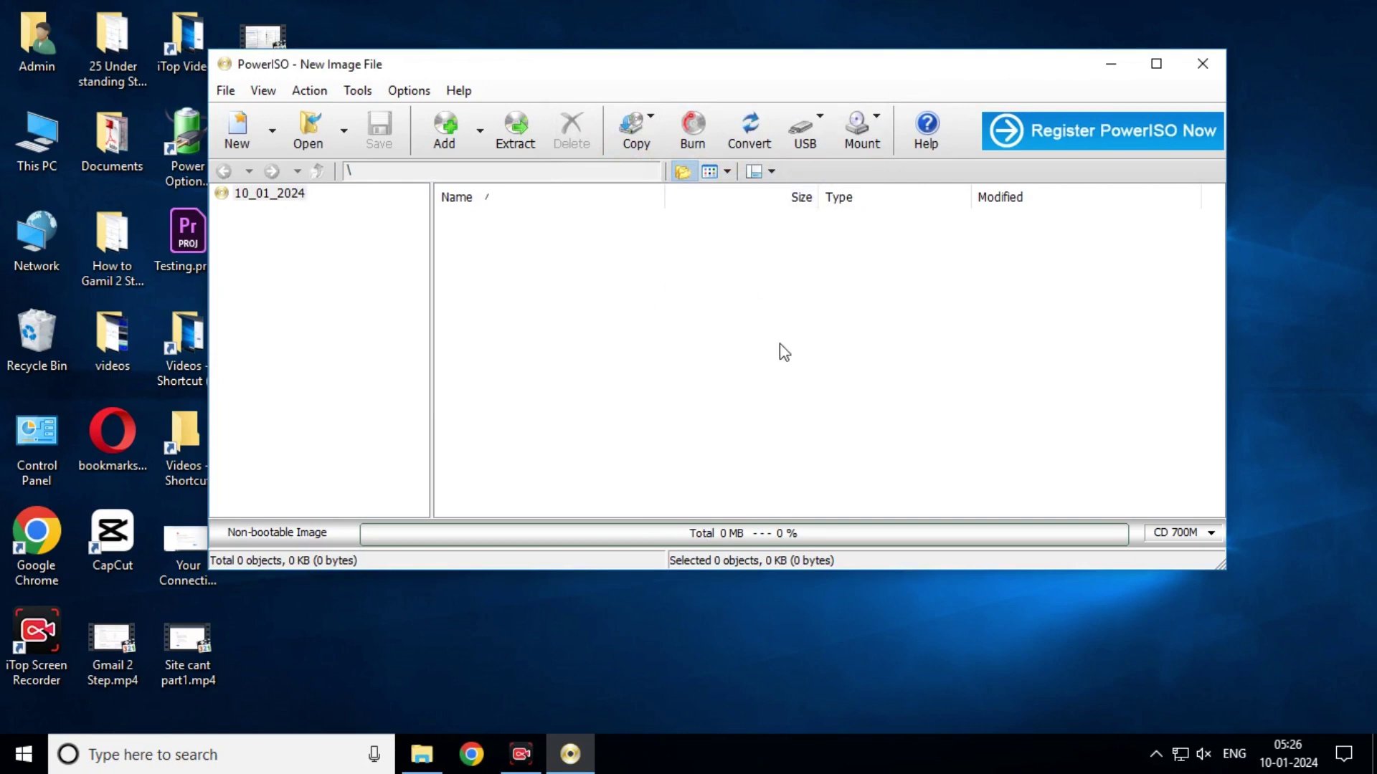
Step: Check the connected USB drive among the devices in This PC and close the window
left_click(422, 754)
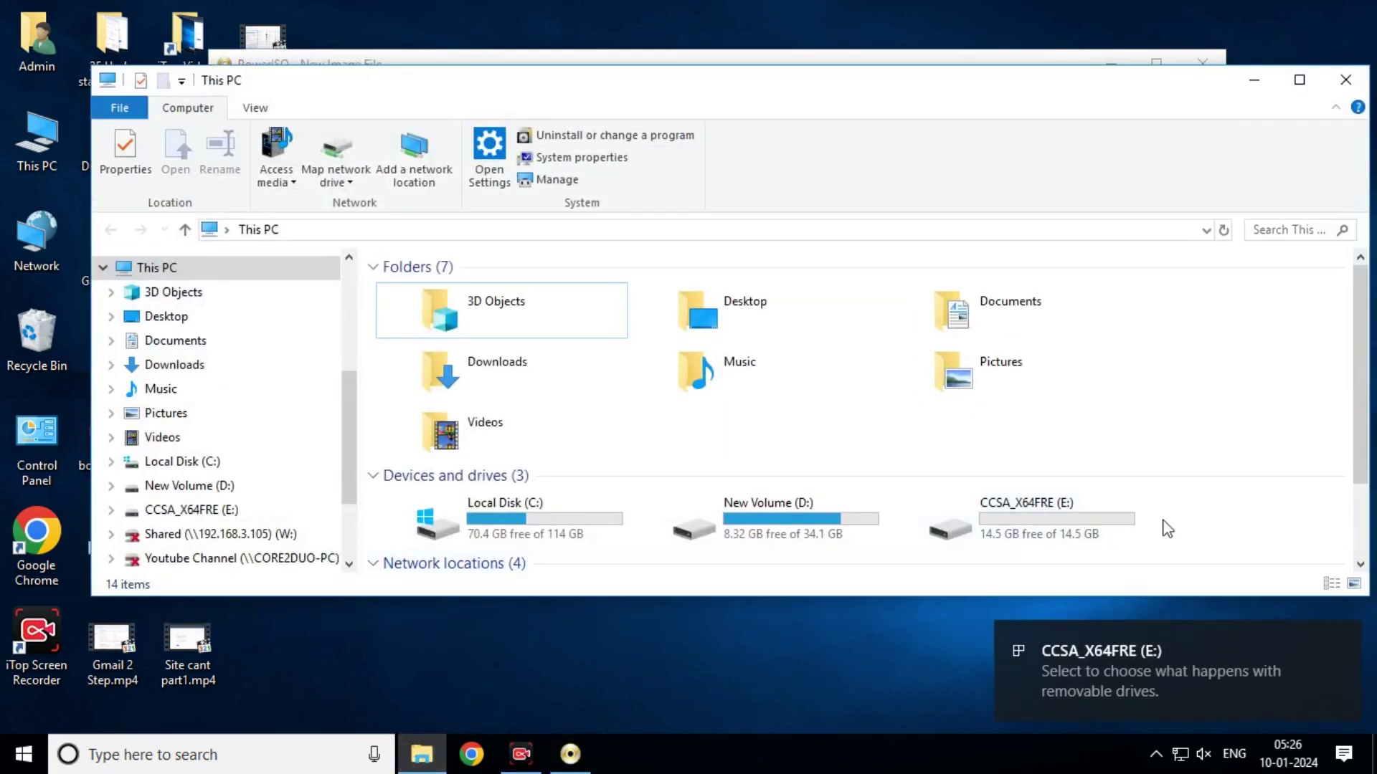
left_click(1345, 80)
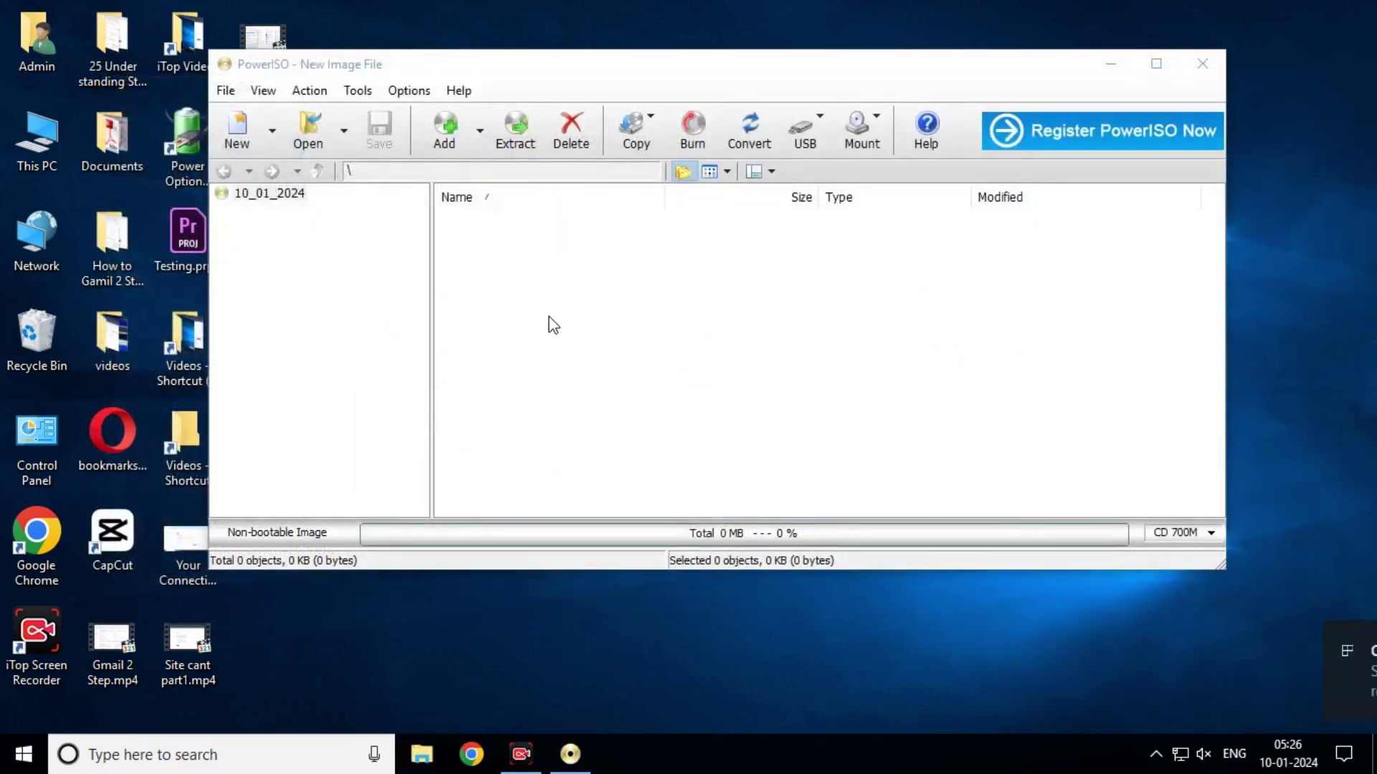
Step: Close PowerISO, relaunch it as administrator and continue with the trial version
left_click(1202, 64)
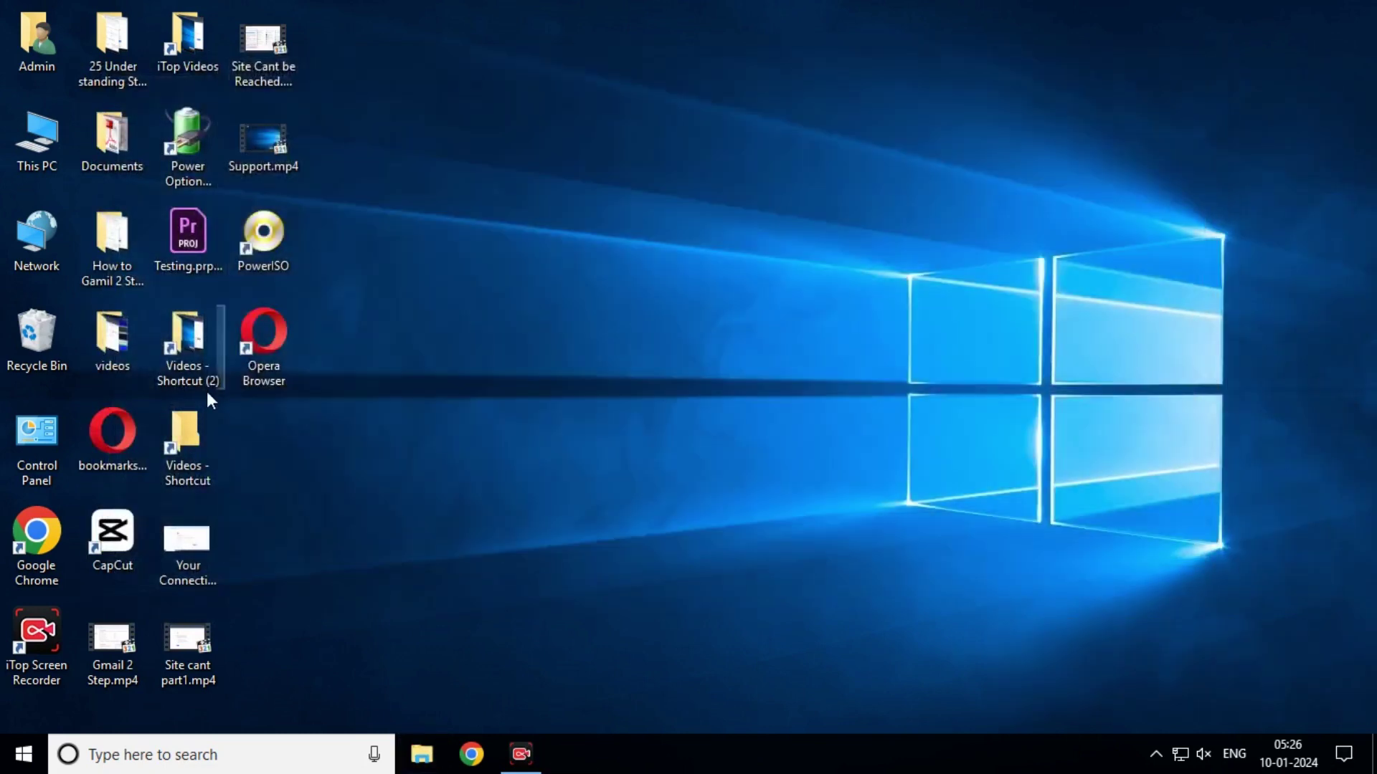
right_click(263, 236)
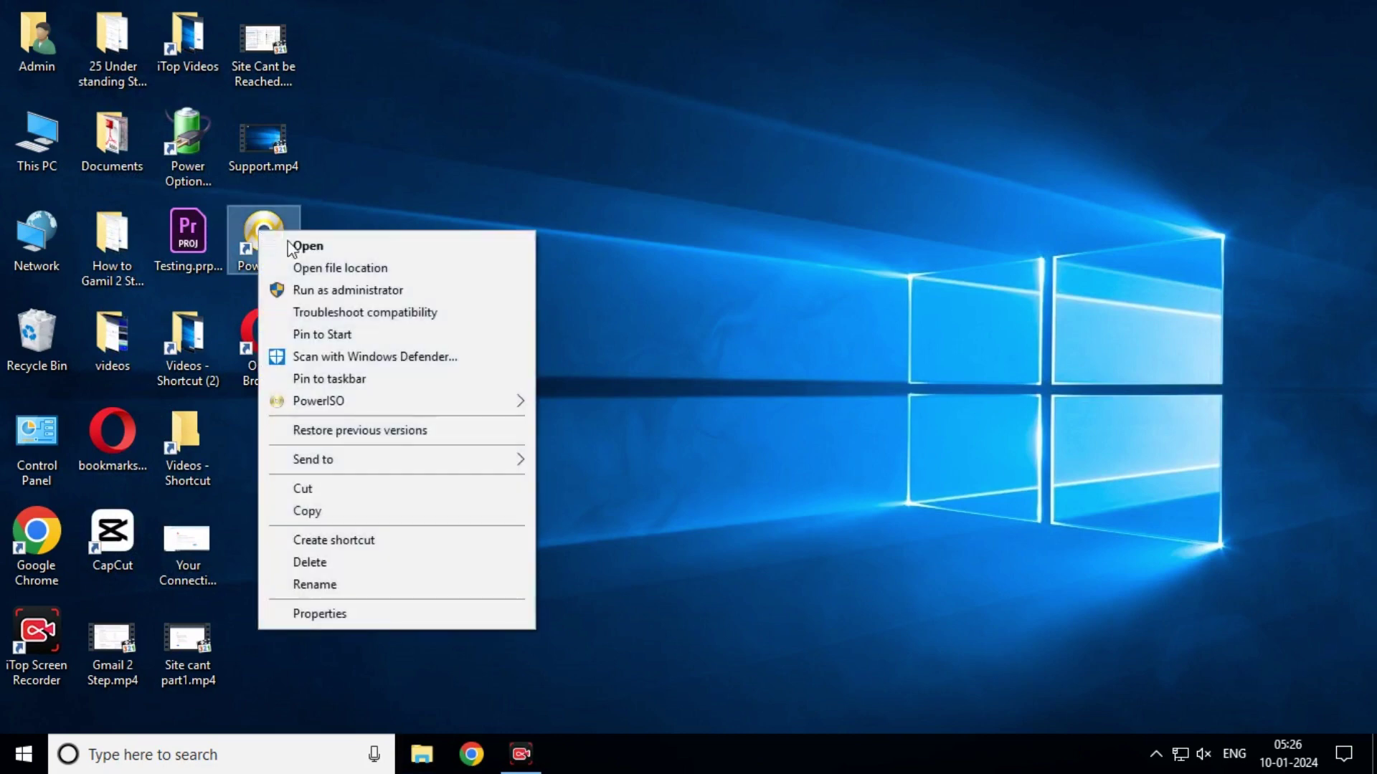
left_click(348, 291)
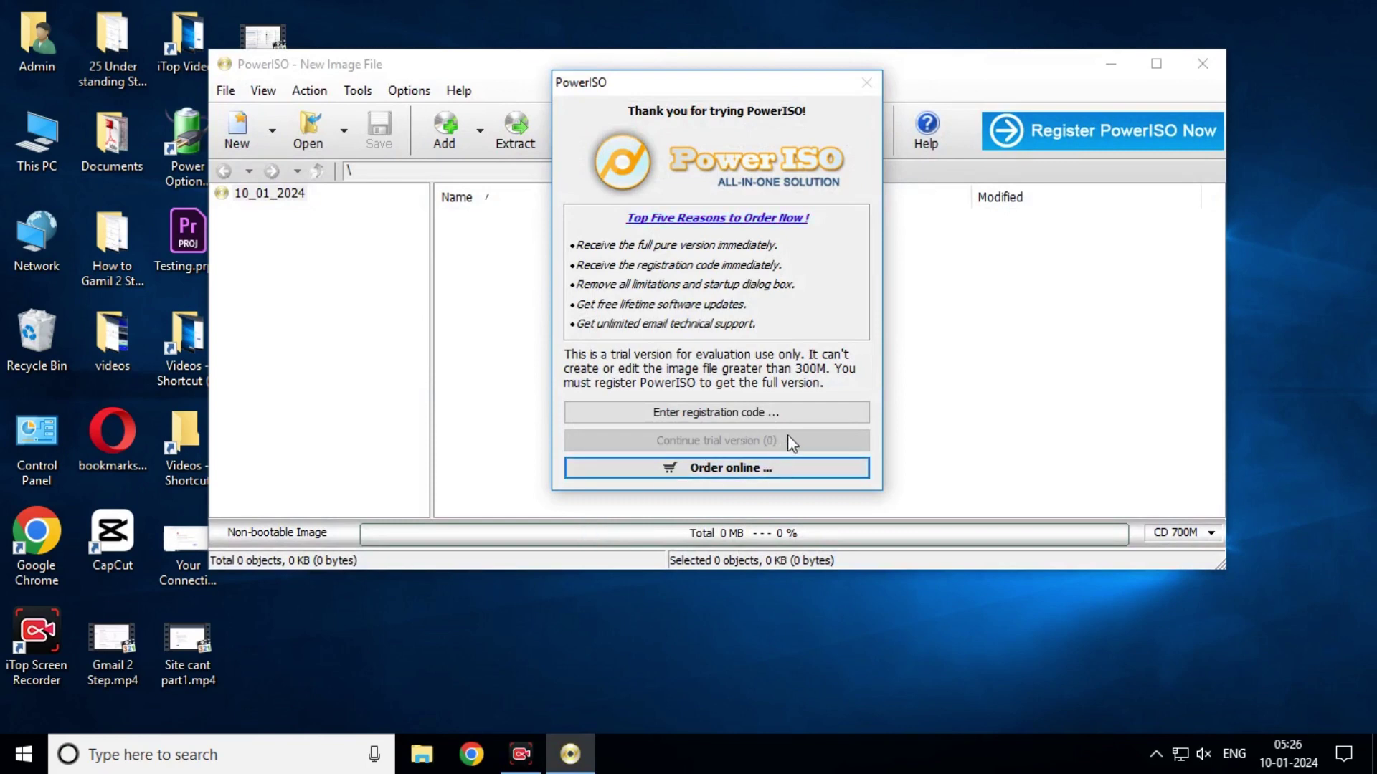
left_click(773, 443)
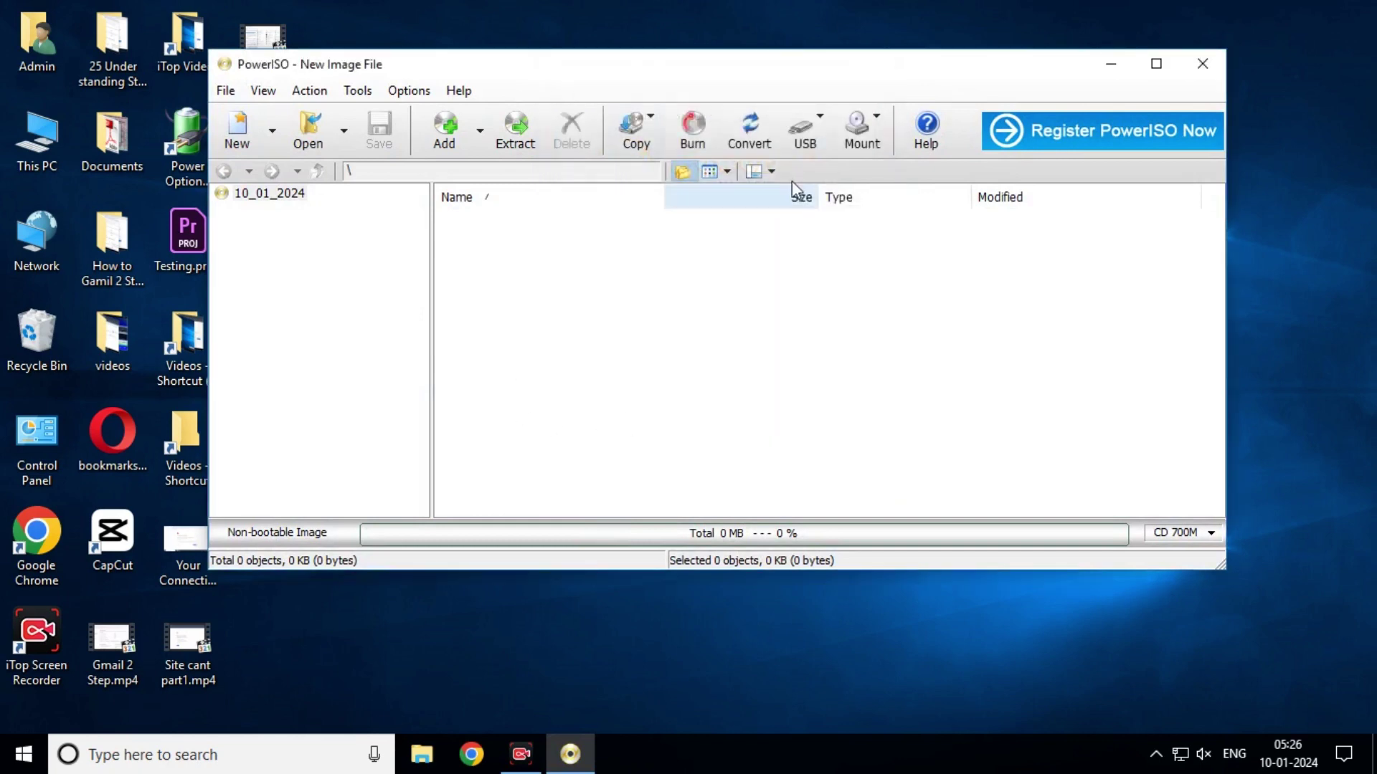
Step: Begin creating a bootable USB drive and choose Windows_10_AIO_x86_x64.iso from New Volume (D:) as the source image
left_click(820, 115)
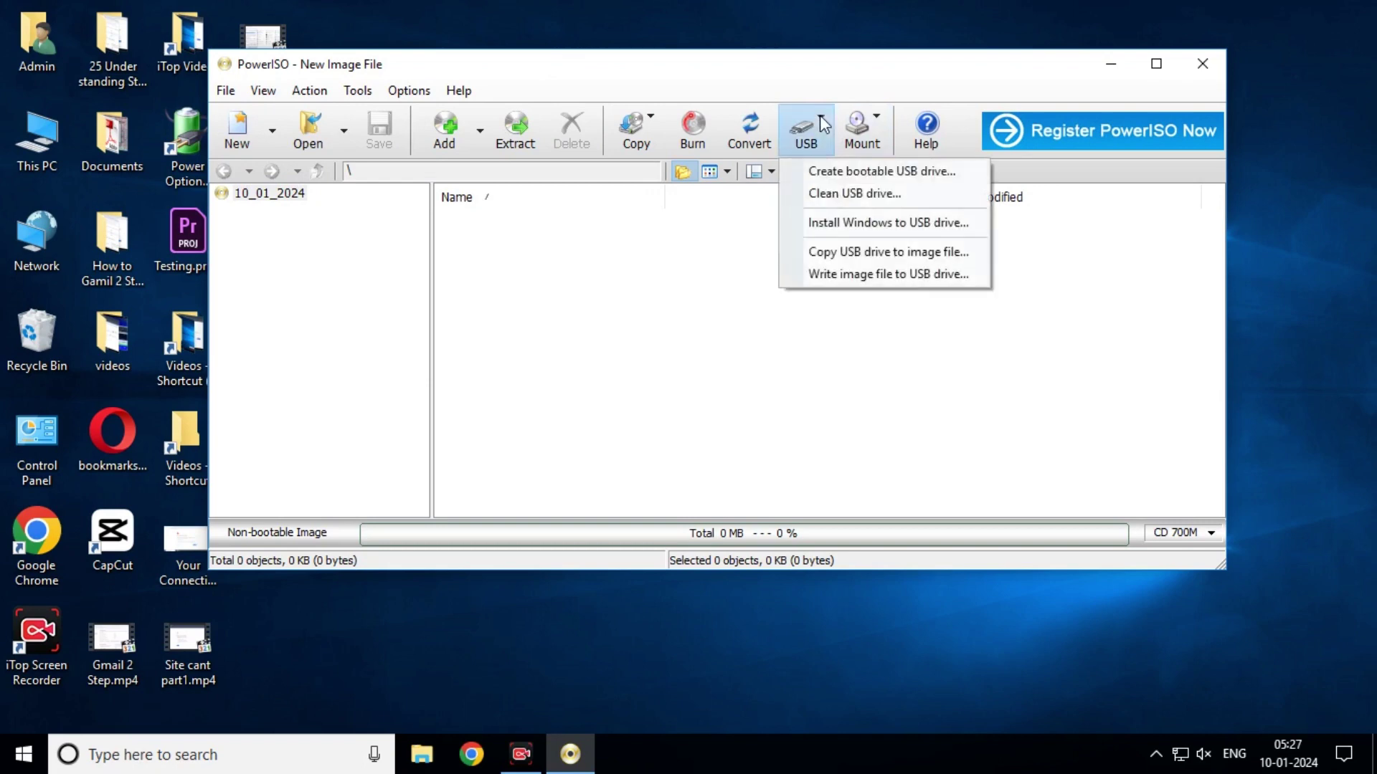
left_click(857, 177)
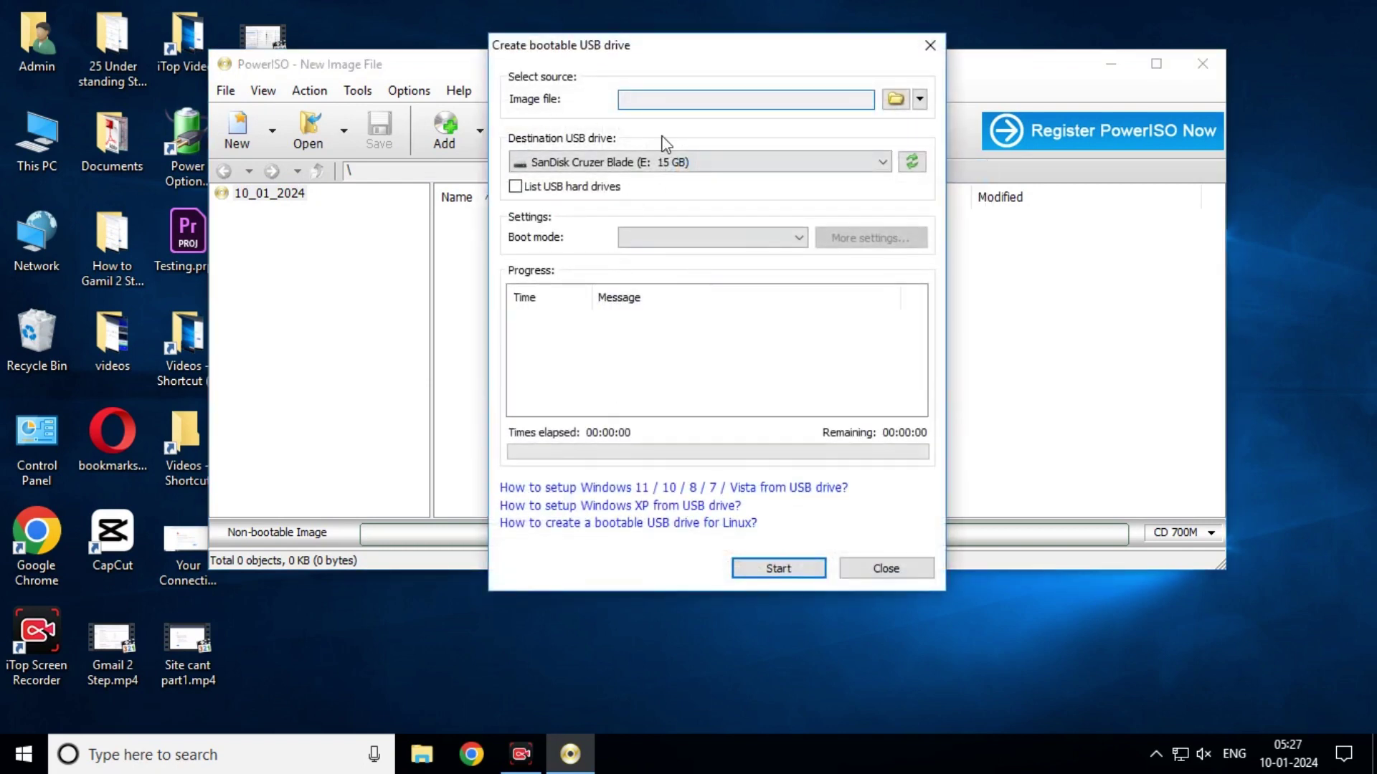
left_click(897, 100)
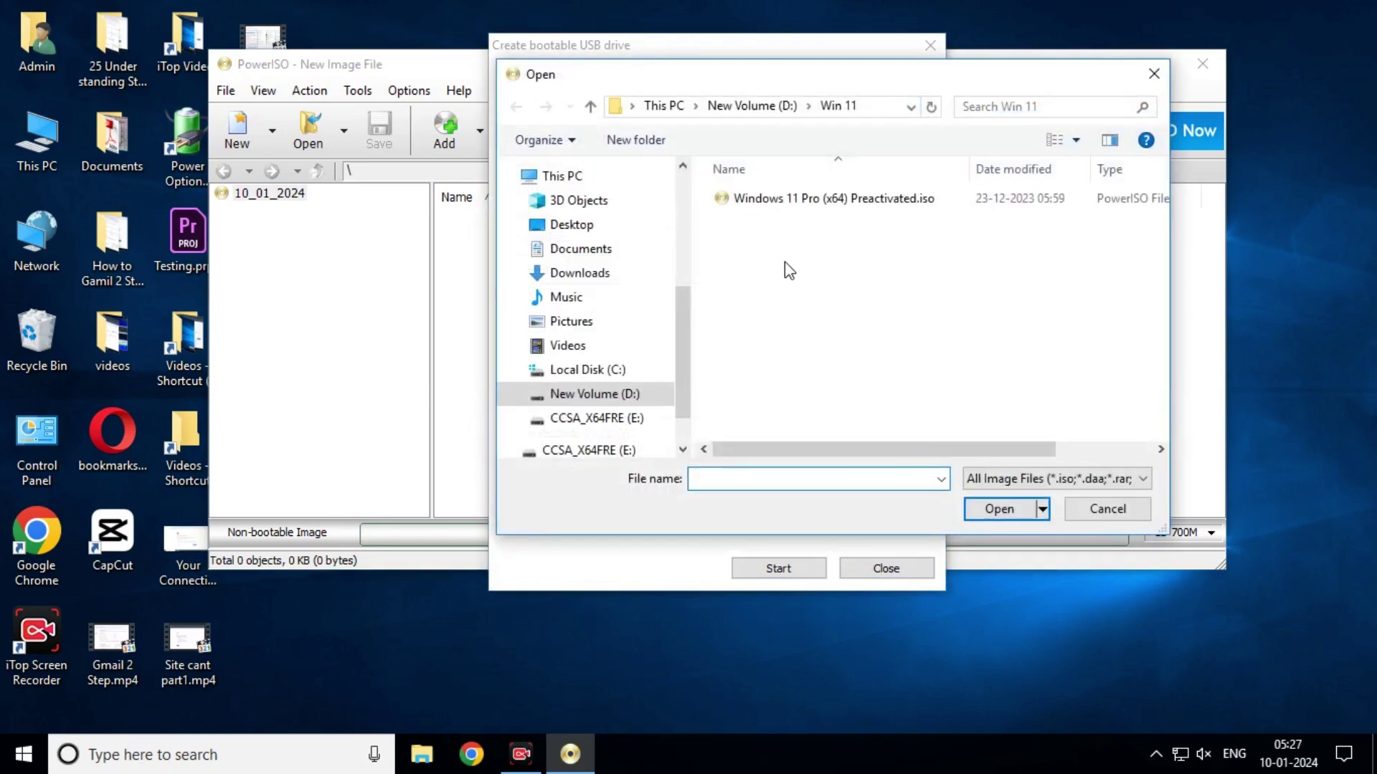
left_click(621, 401)
scroll(964, 408, "down", 2)
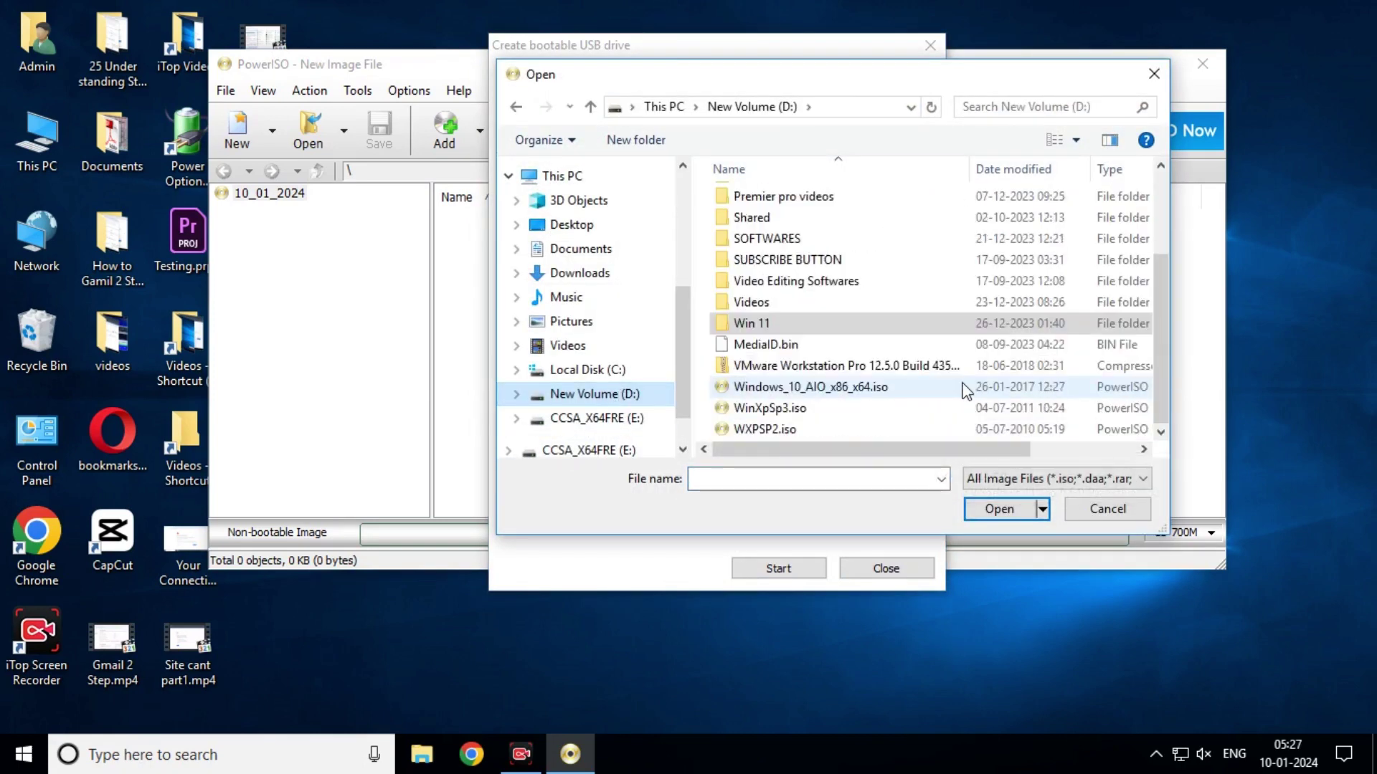
left_click(781, 389)
left_click(1011, 510)
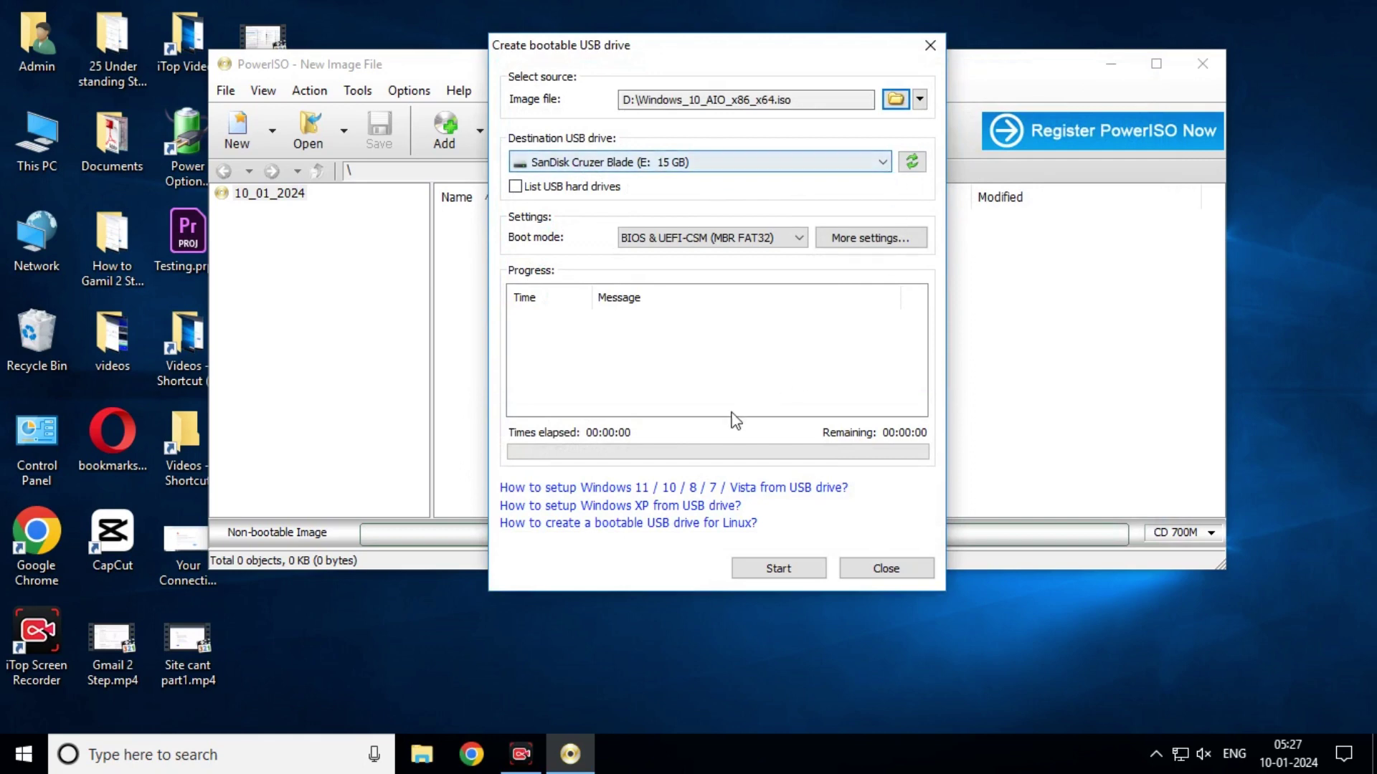
Step: Start writing the image to the SanDisk Cruzer Blade drive and agree to overwrite all its data
left_click(780, 569)
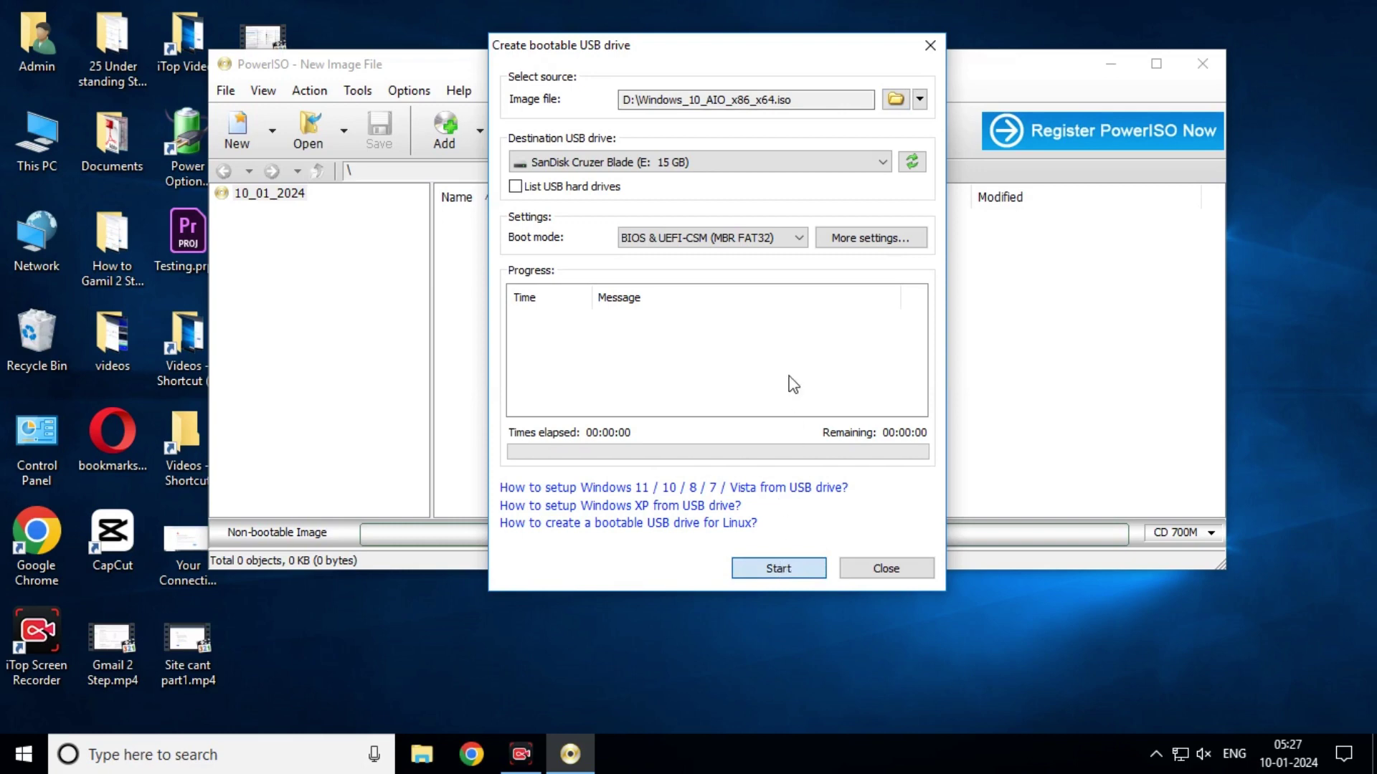
left_click(793, 570)
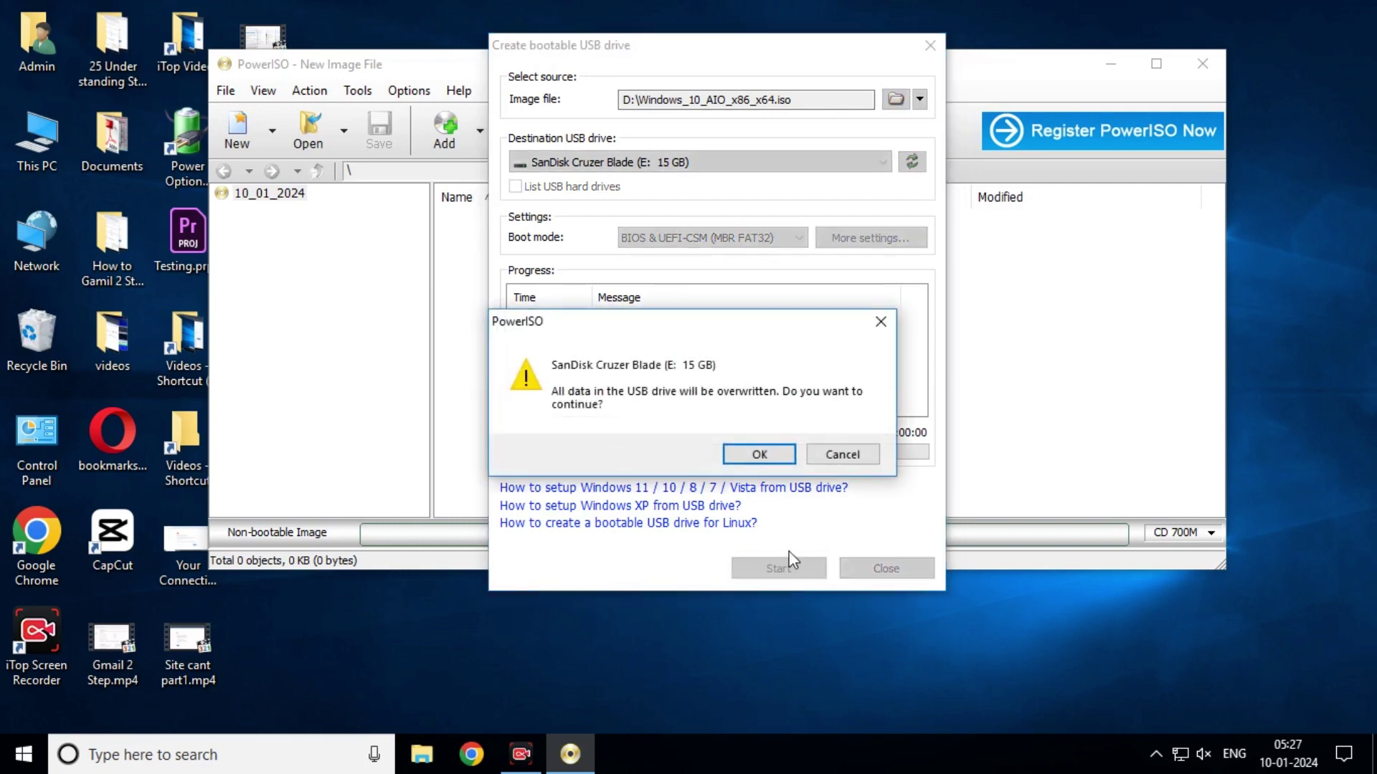
left_click(771, 456)
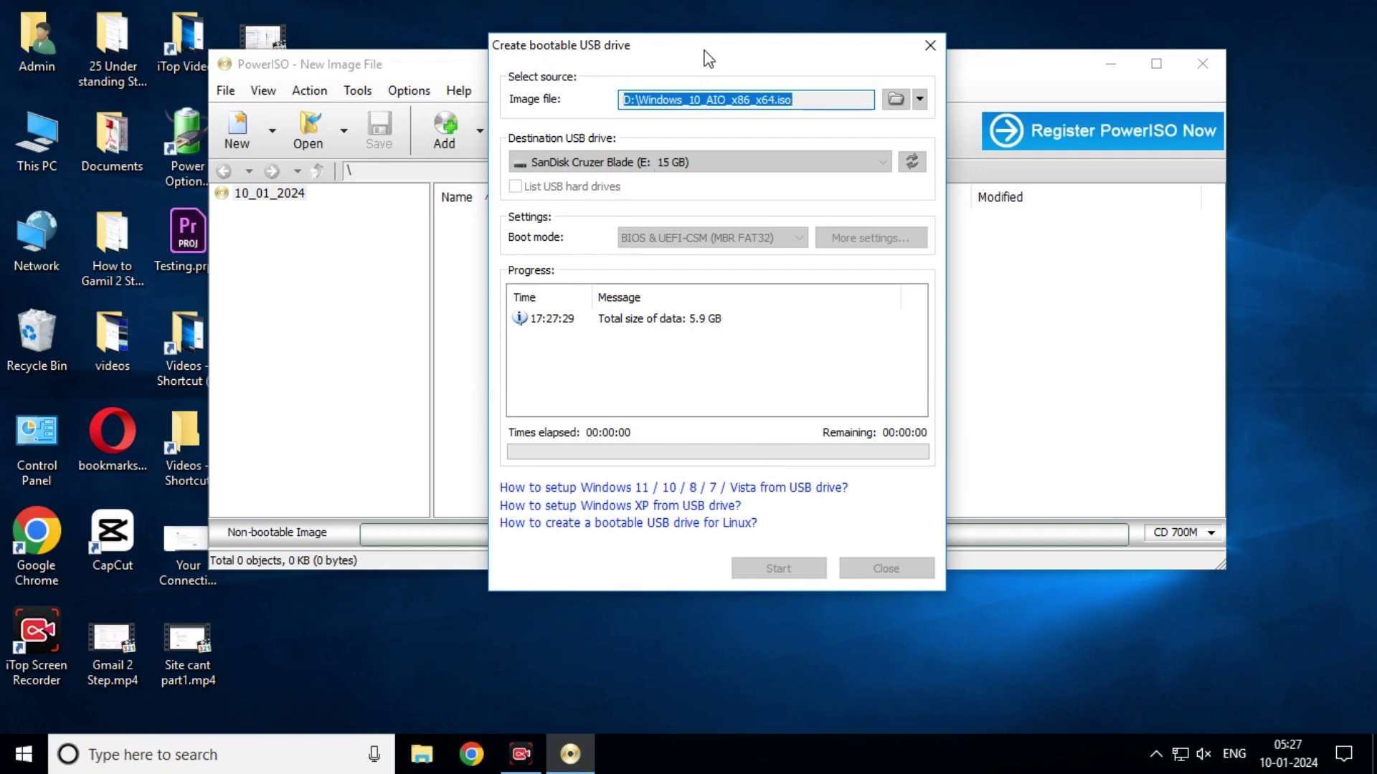
left_click_drag(703, 49, 1097, 164)
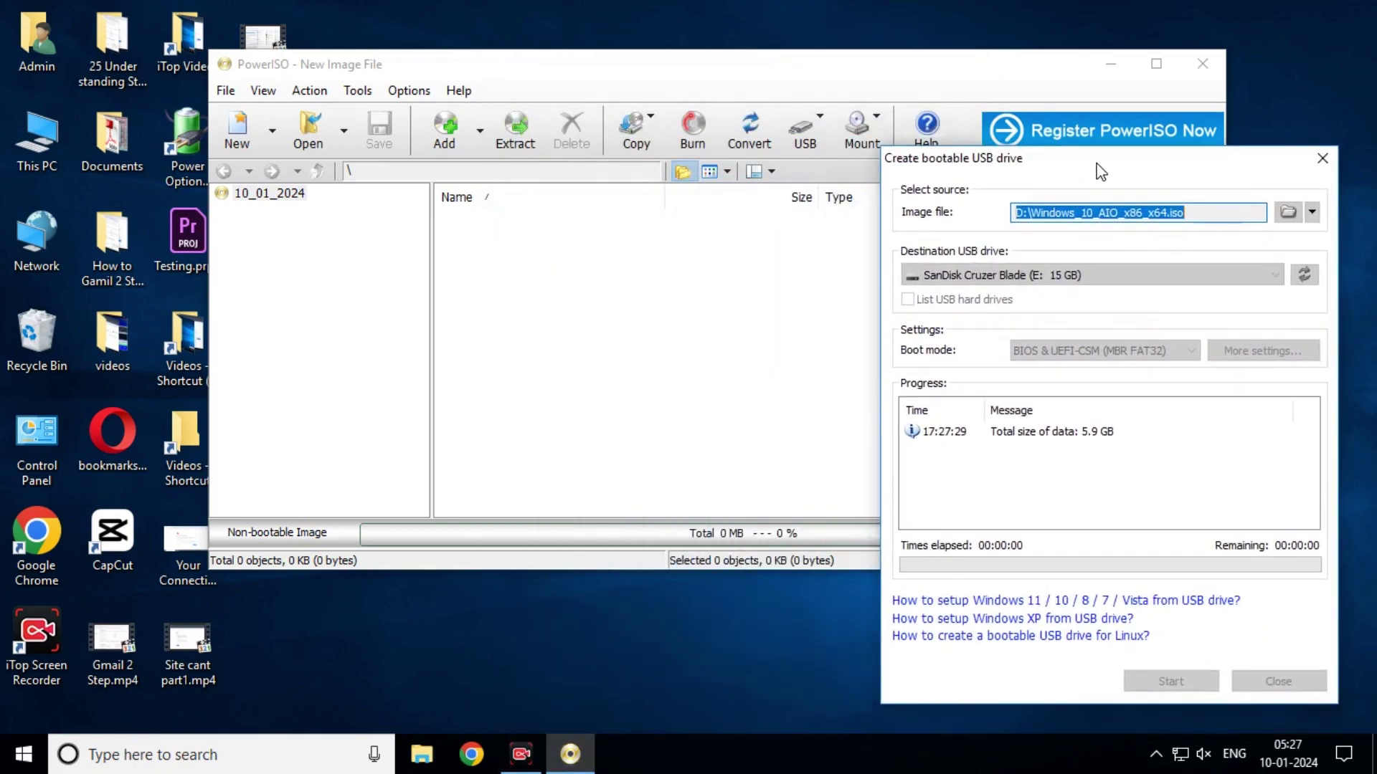
left_click(794, 68)
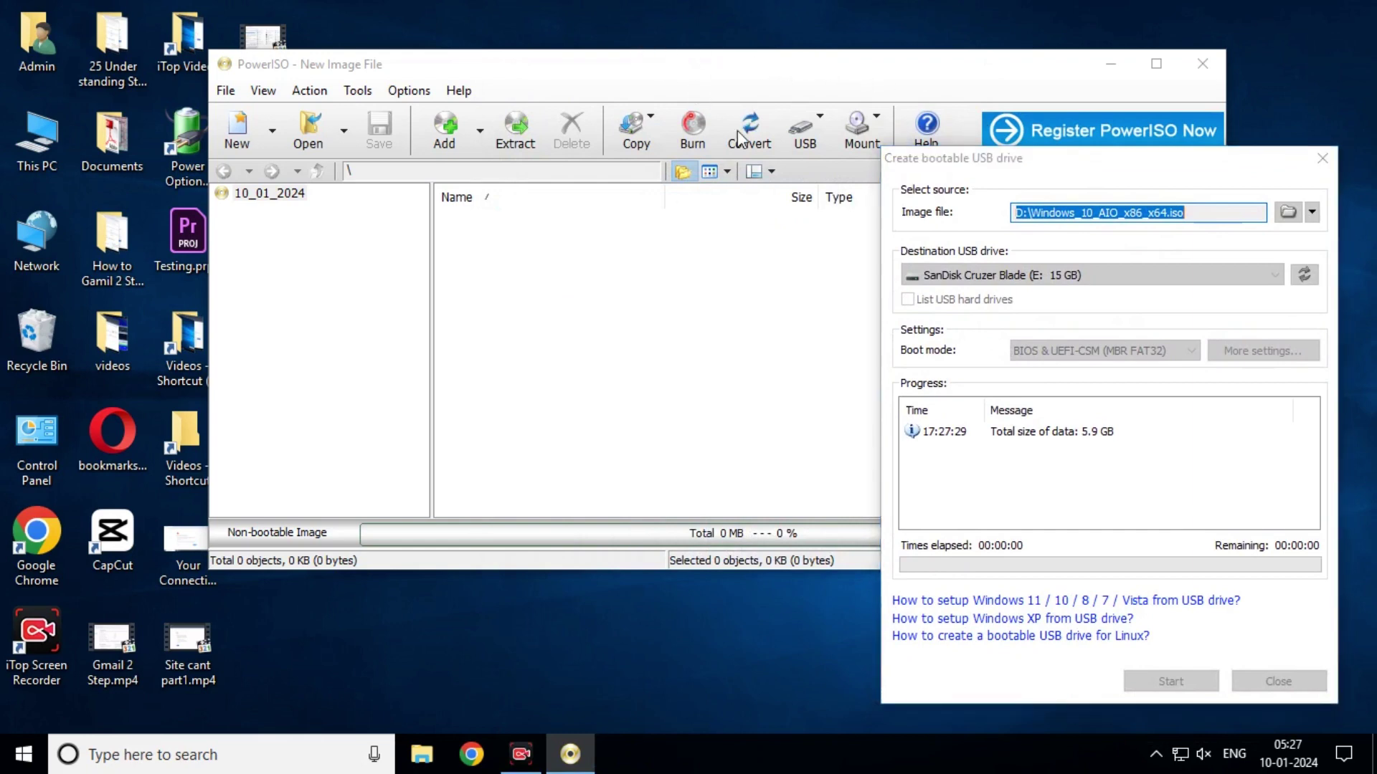
left_click_drag(997, 174, 914, 268)
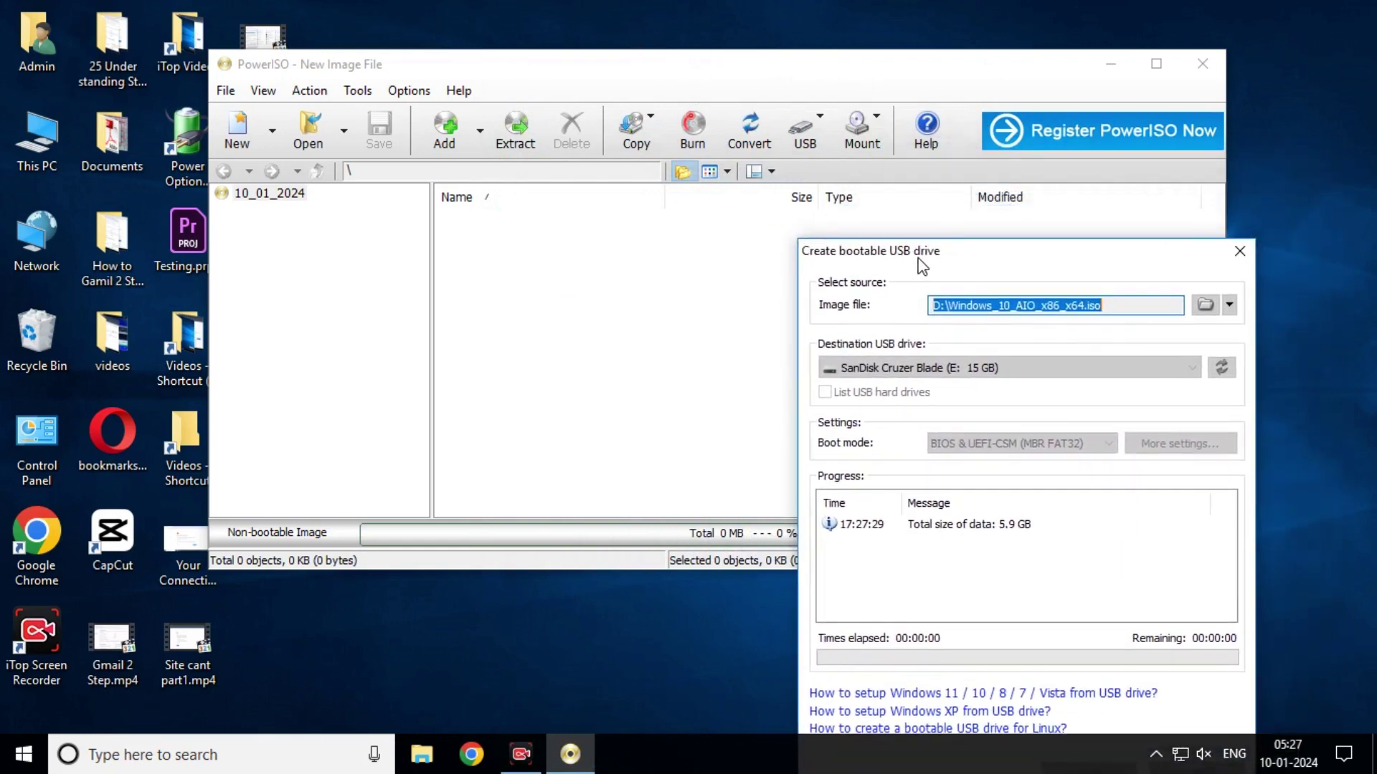
left_click(273, 149)
left_click(276, 152)
left_click_drag(951, 247, 946, 129)
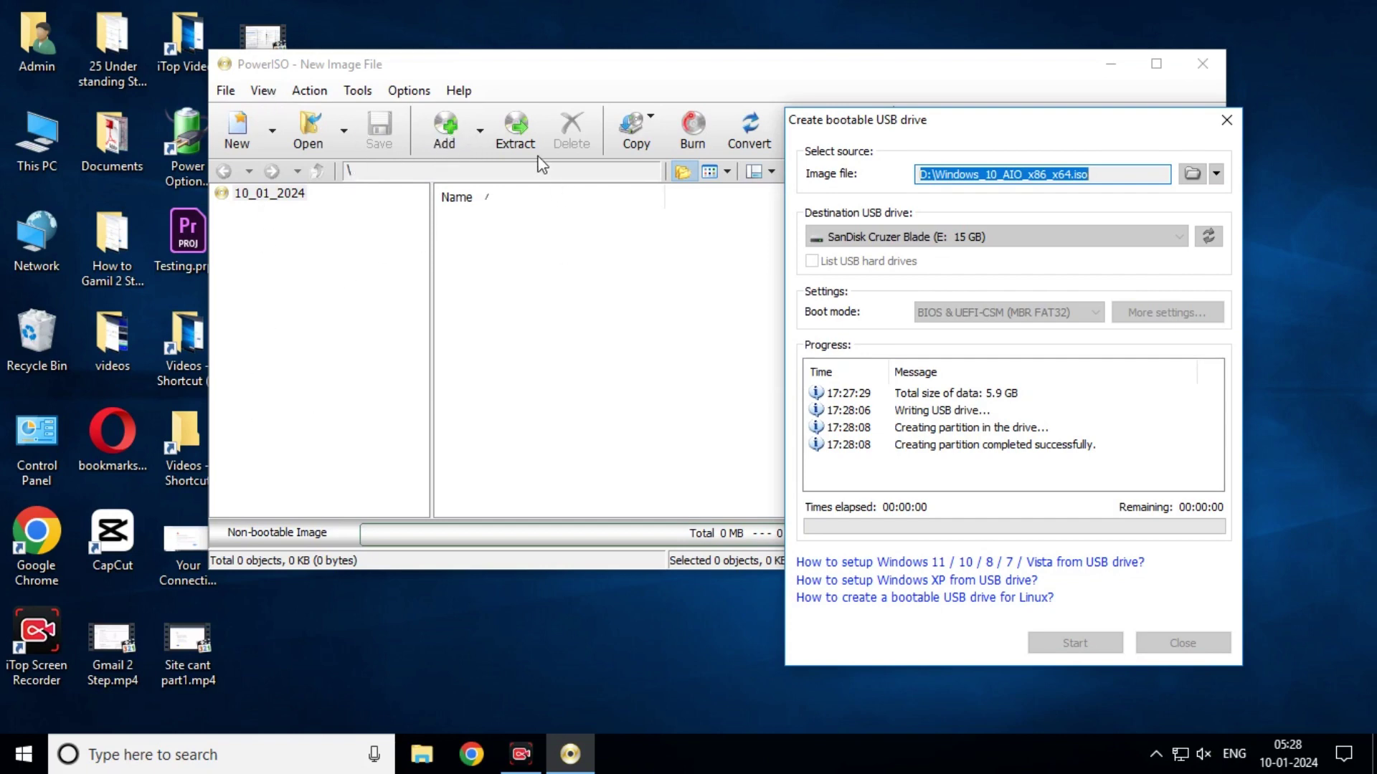
left_click_drag(856, 125, 899, 205)
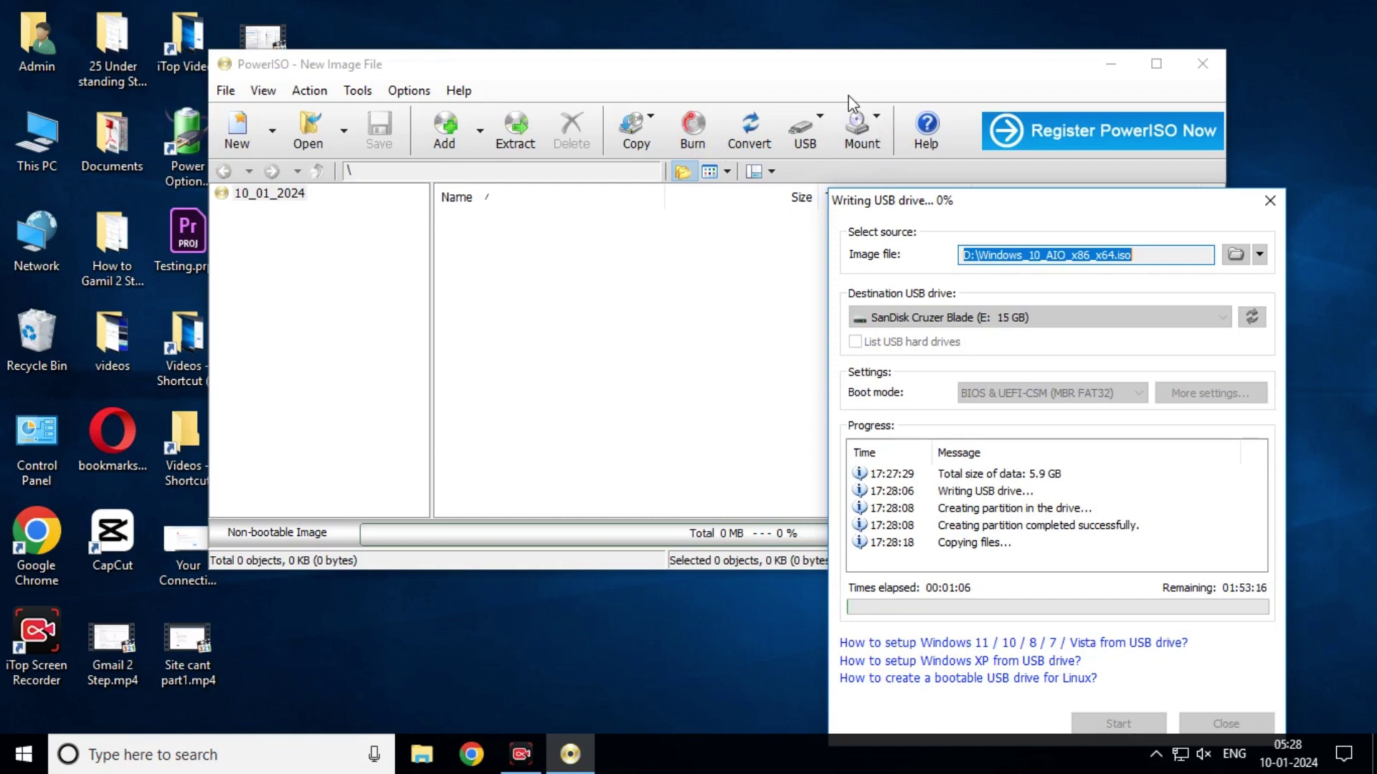
Step: Look at the USB drive's entry in This PC while the image is being written, and close the window
double_click(44, 162)
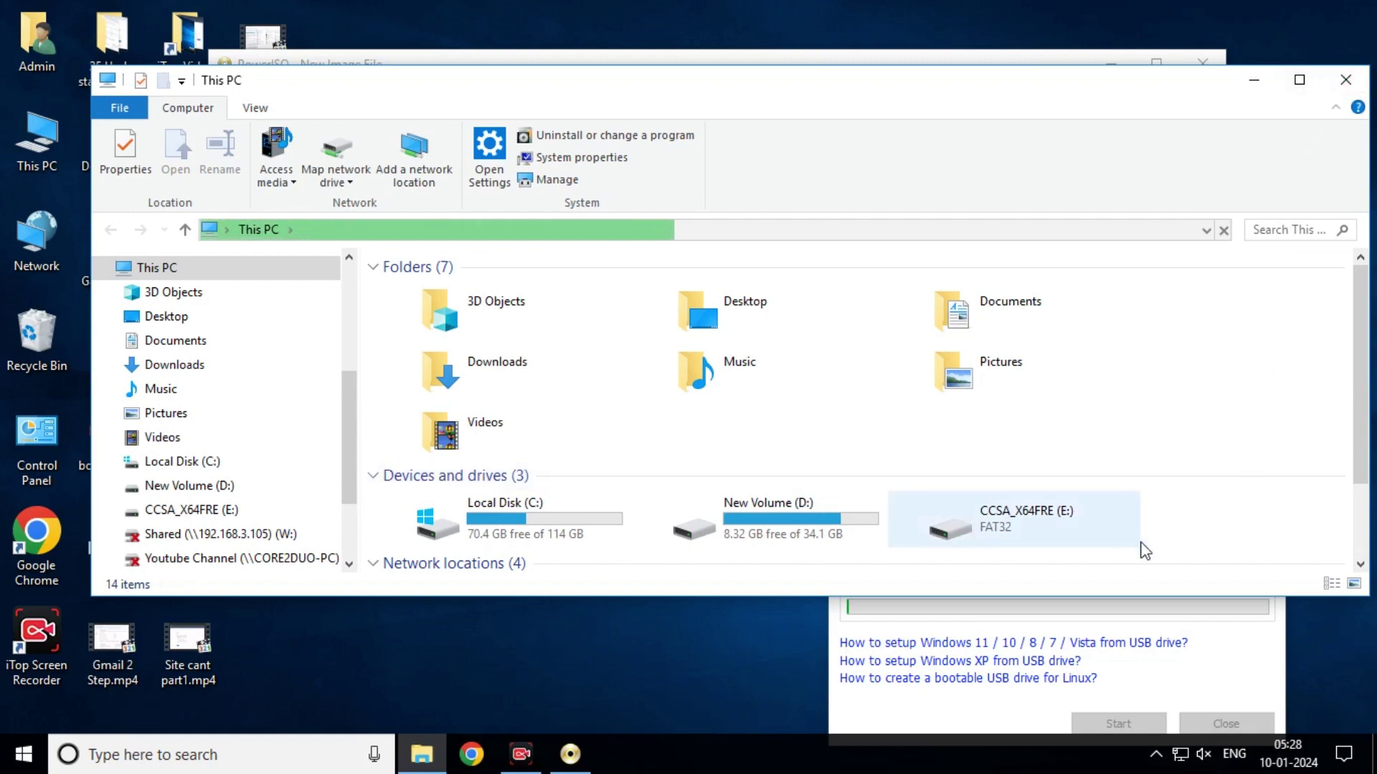
left_click(1346, 89)
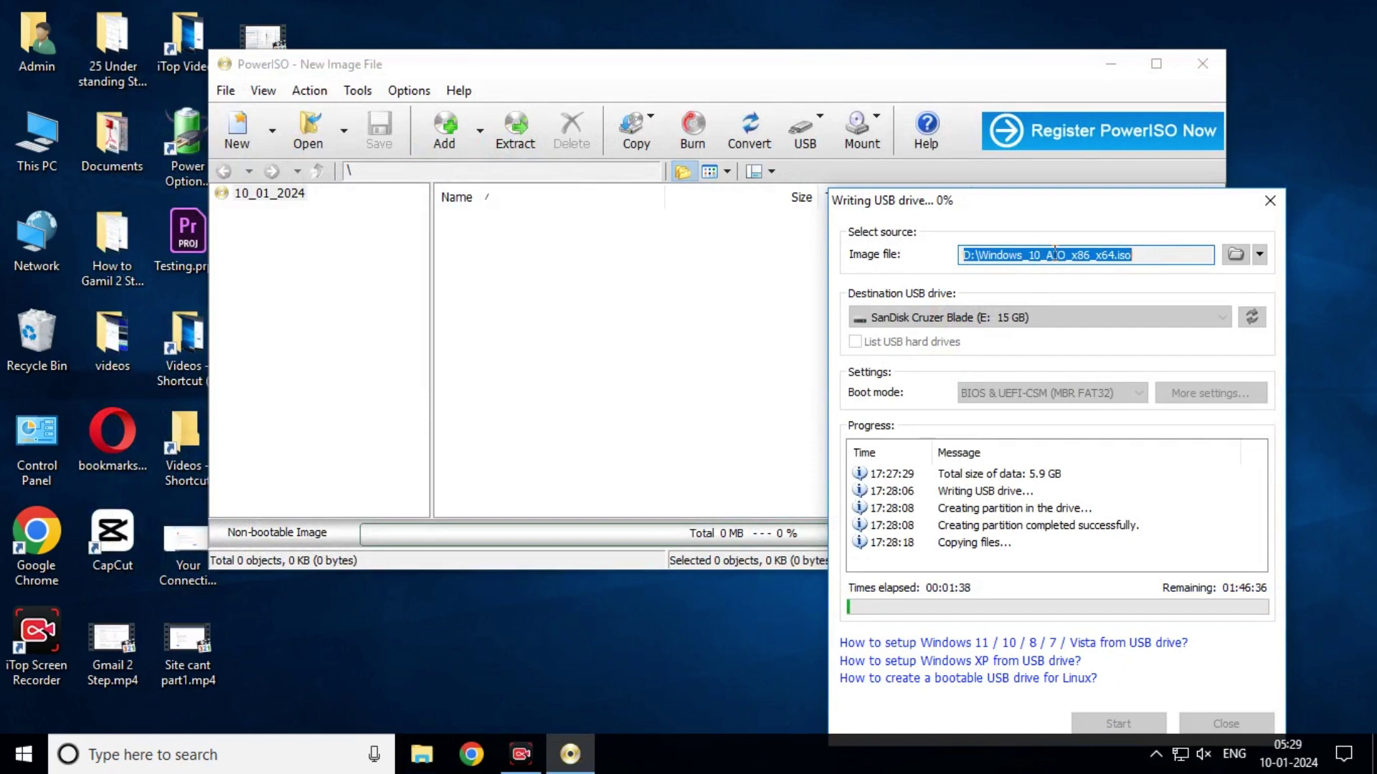
Step: Acknowledge the completed USB write and close the Create bootable USB drive dialog
left_click_drag(980, 208, 1037, 162)
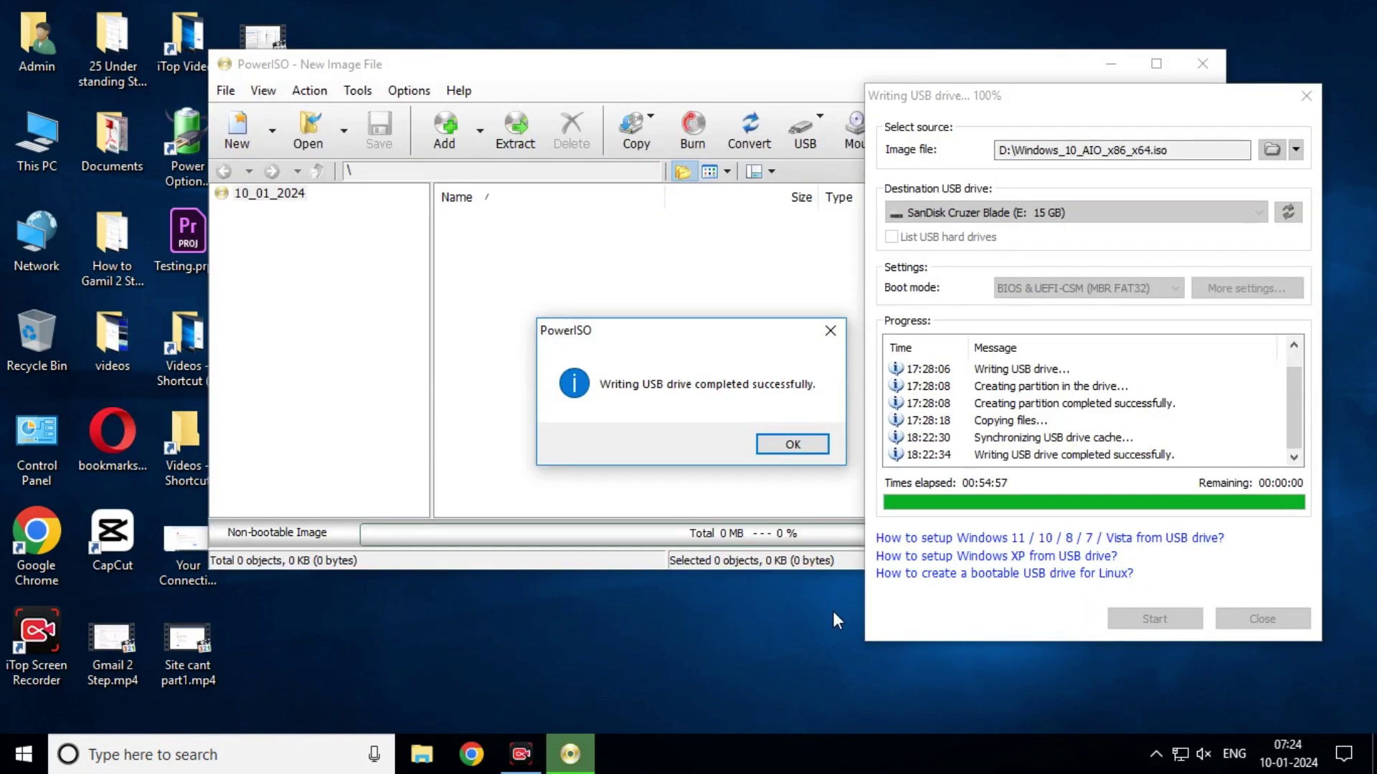
left_click(776, 446)
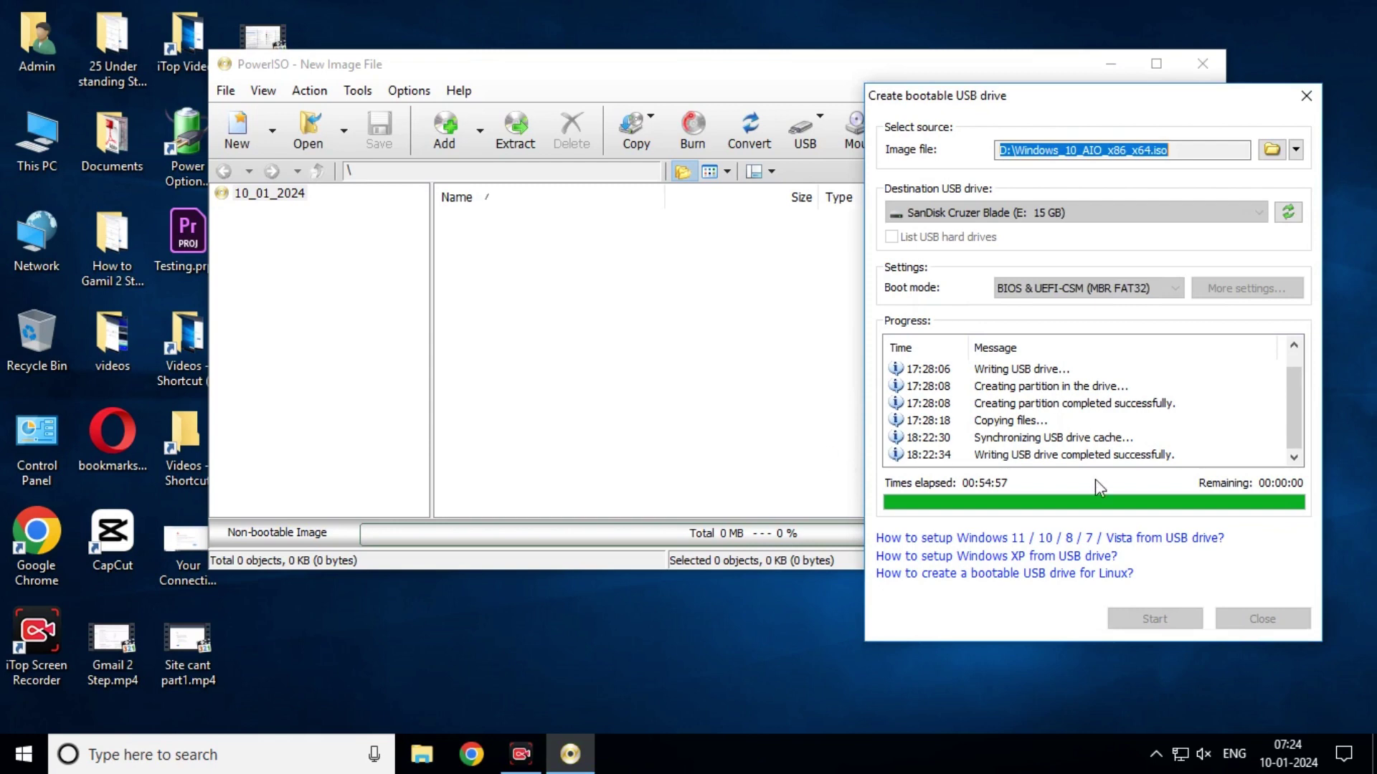
left_click(1306, 97)
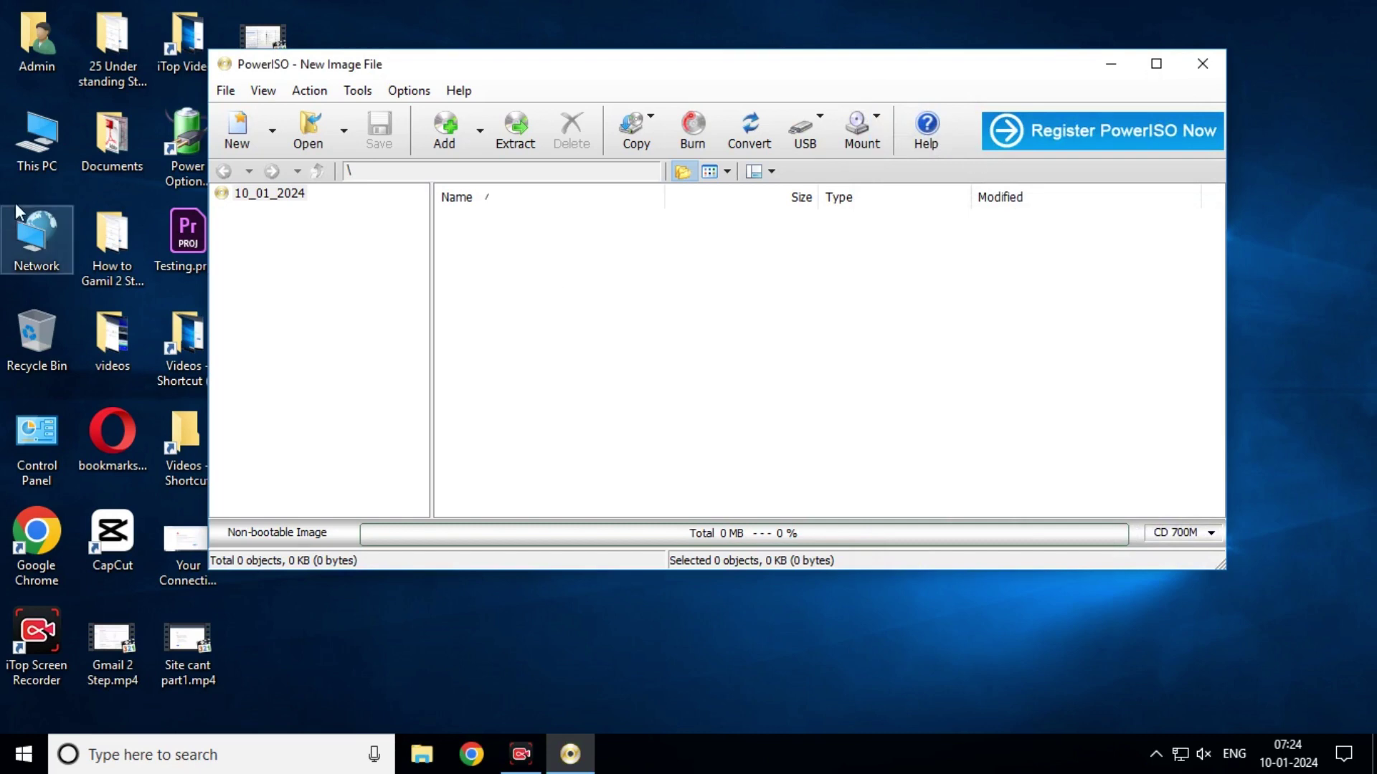
Step: Open the Windows 10 (E:) USB drive from This PC to check the written drive
double_click(37, 140)
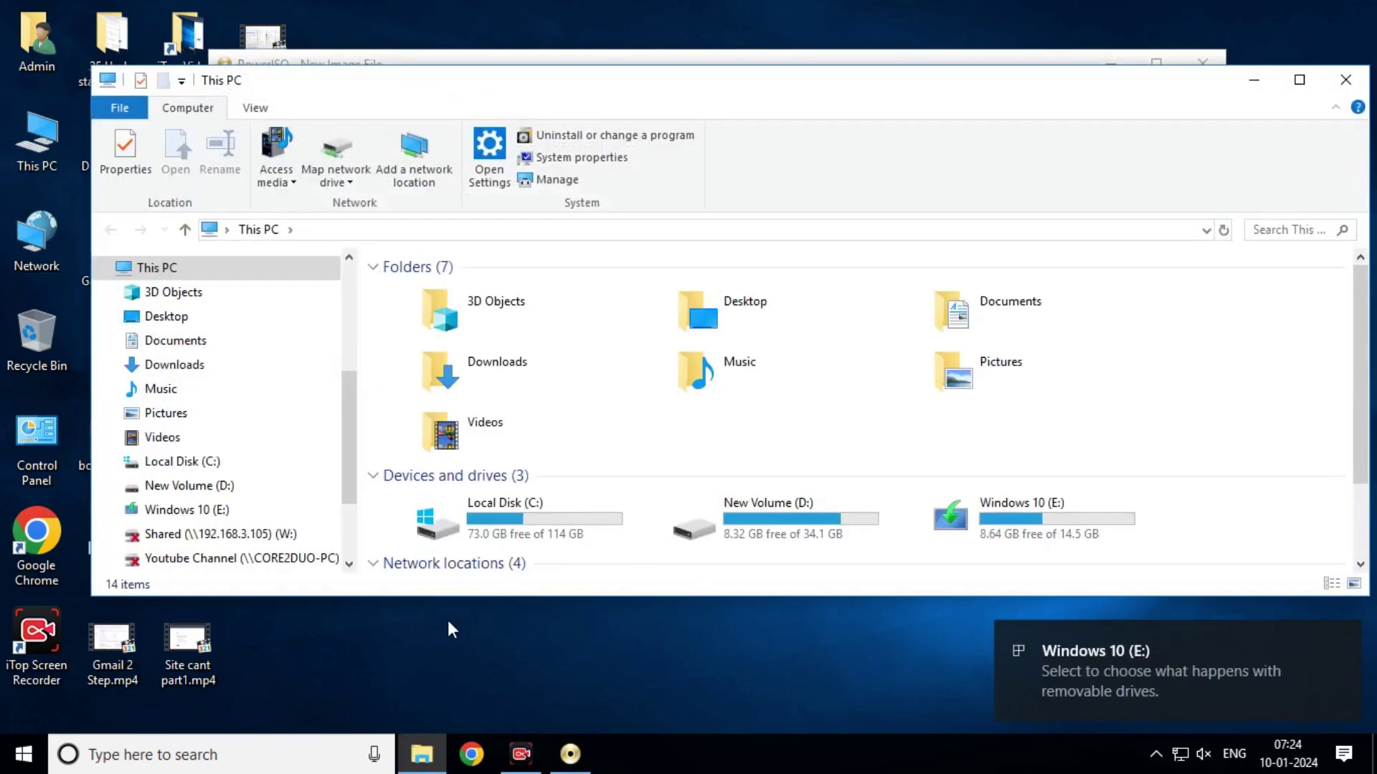
left_click(167, 512)
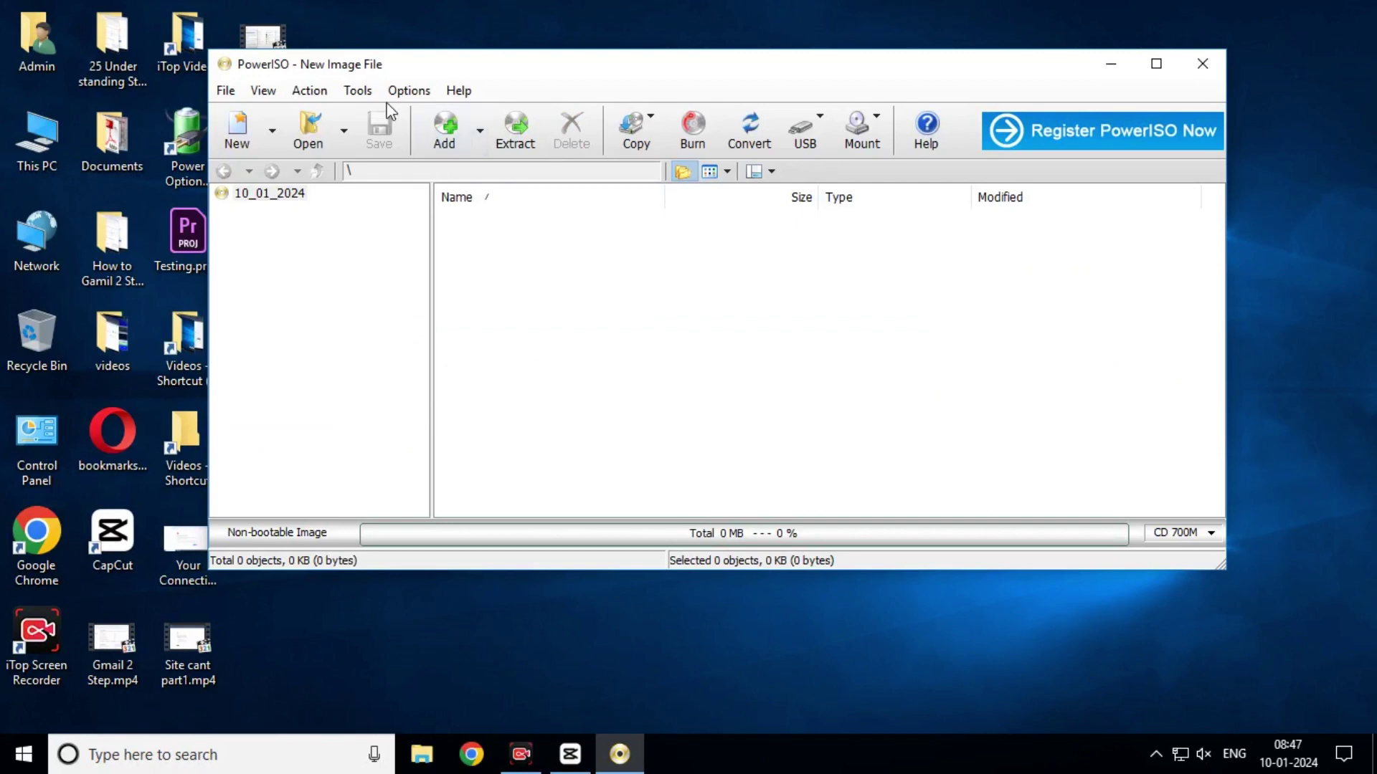
Step: Review PowerISO's file, action, option and tool commands, including the Virtual Drive and USB tools choices, without running any
left_click(226, 91)
left_click(262, 91)
left_click(263, 91)
left_click(331, 70)
left_click(227, 91)
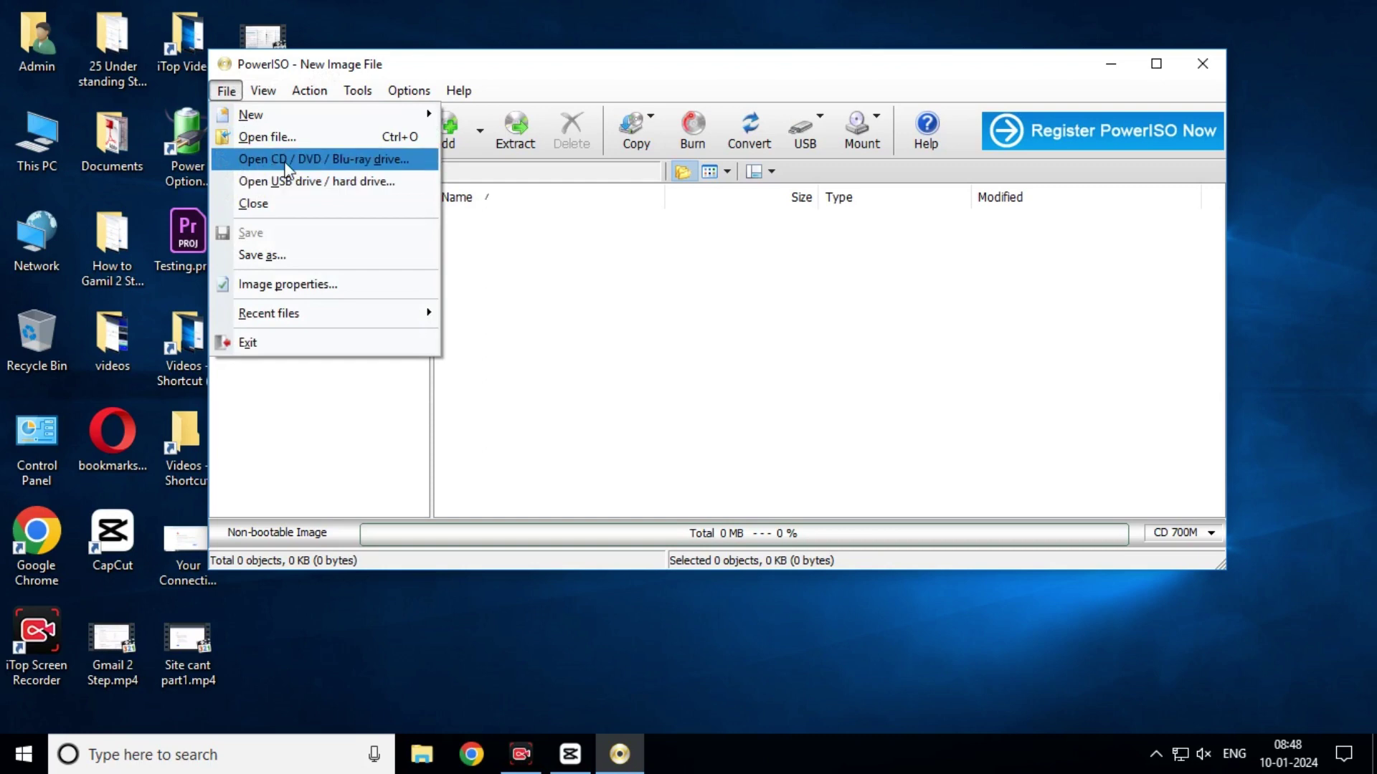
mouse_move(311, 89)
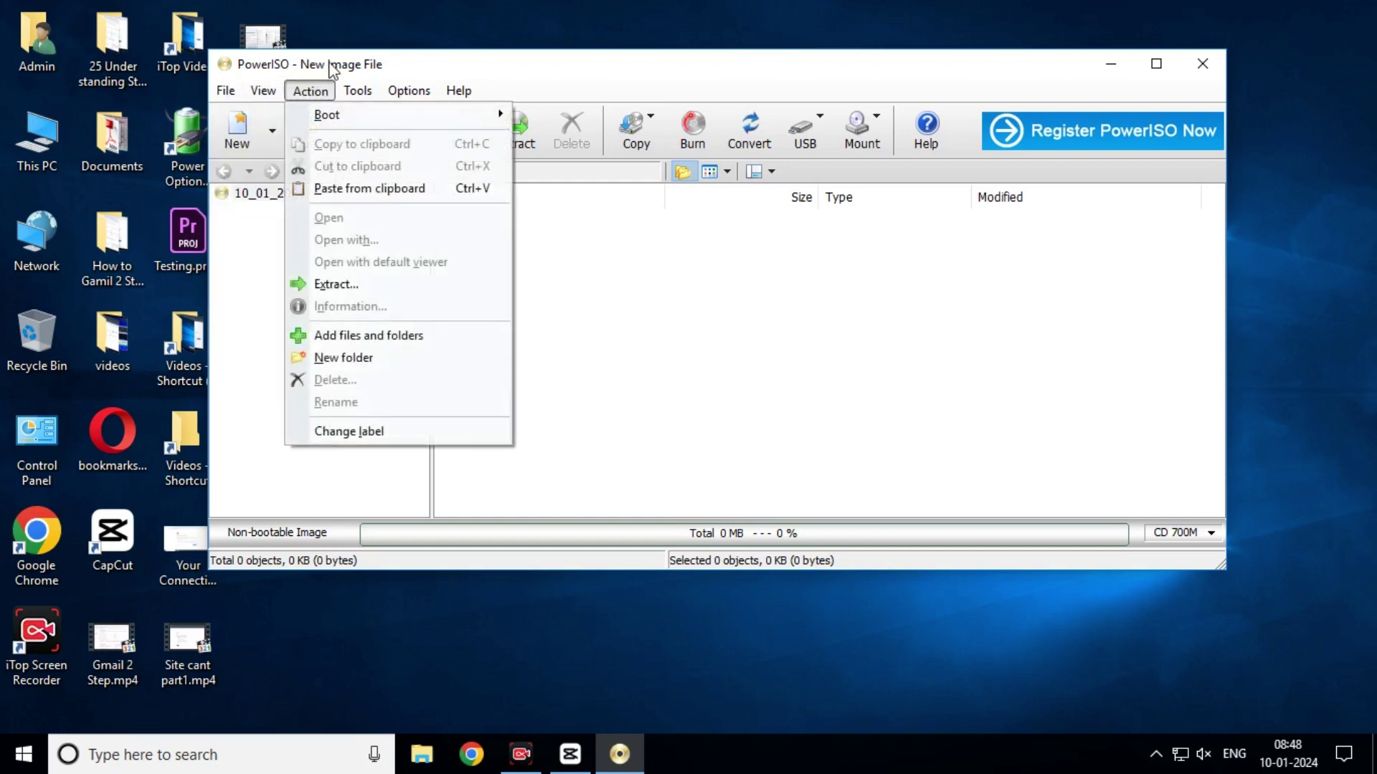
mouse_move(409, 90)
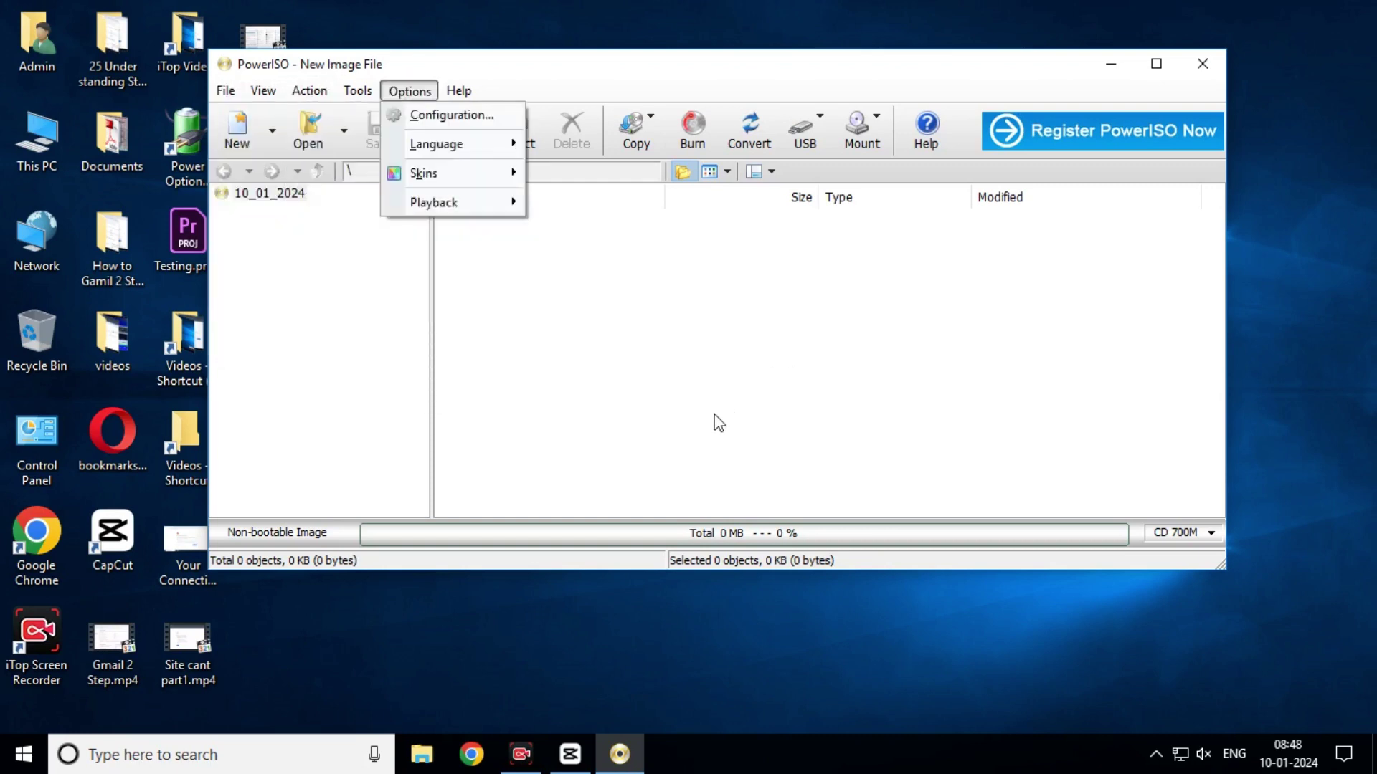
mouse_move(226, 91)
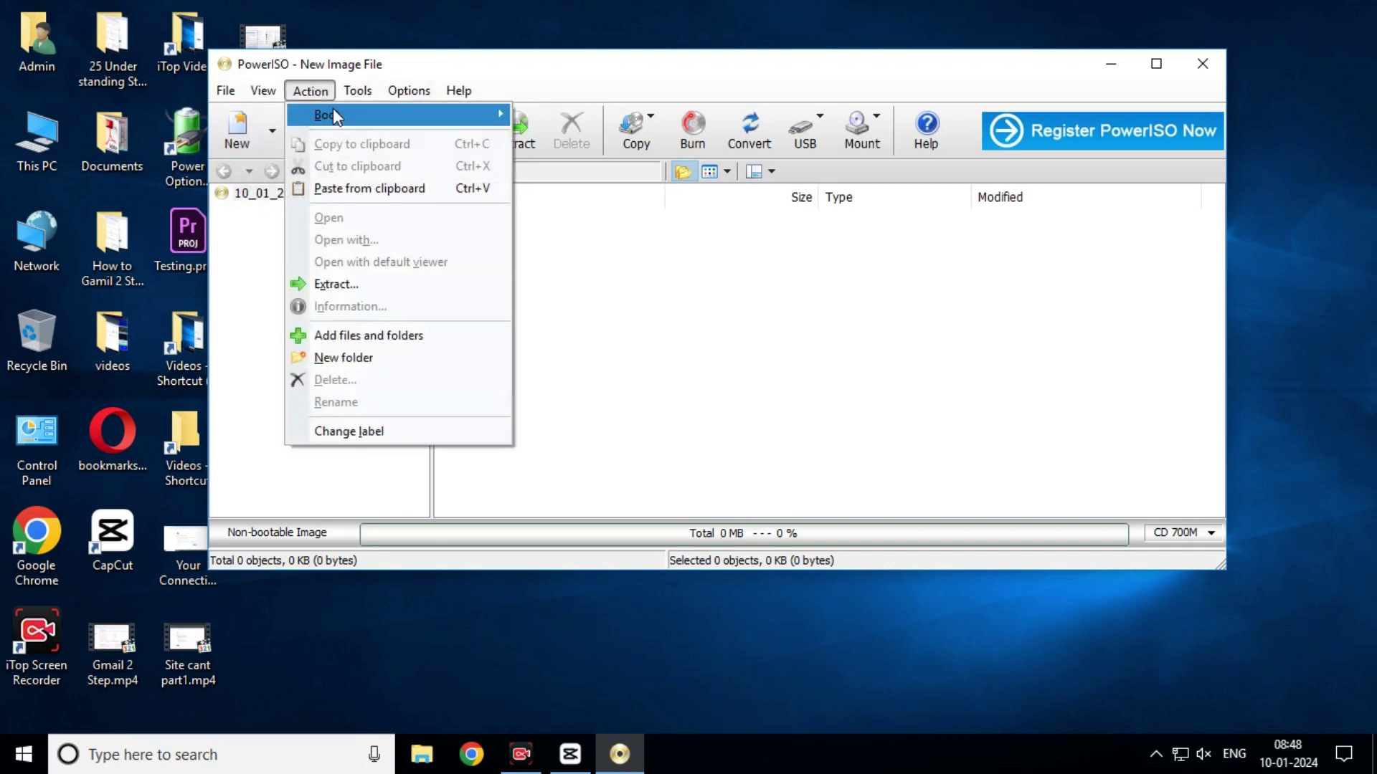
mouse_move(333, 109)
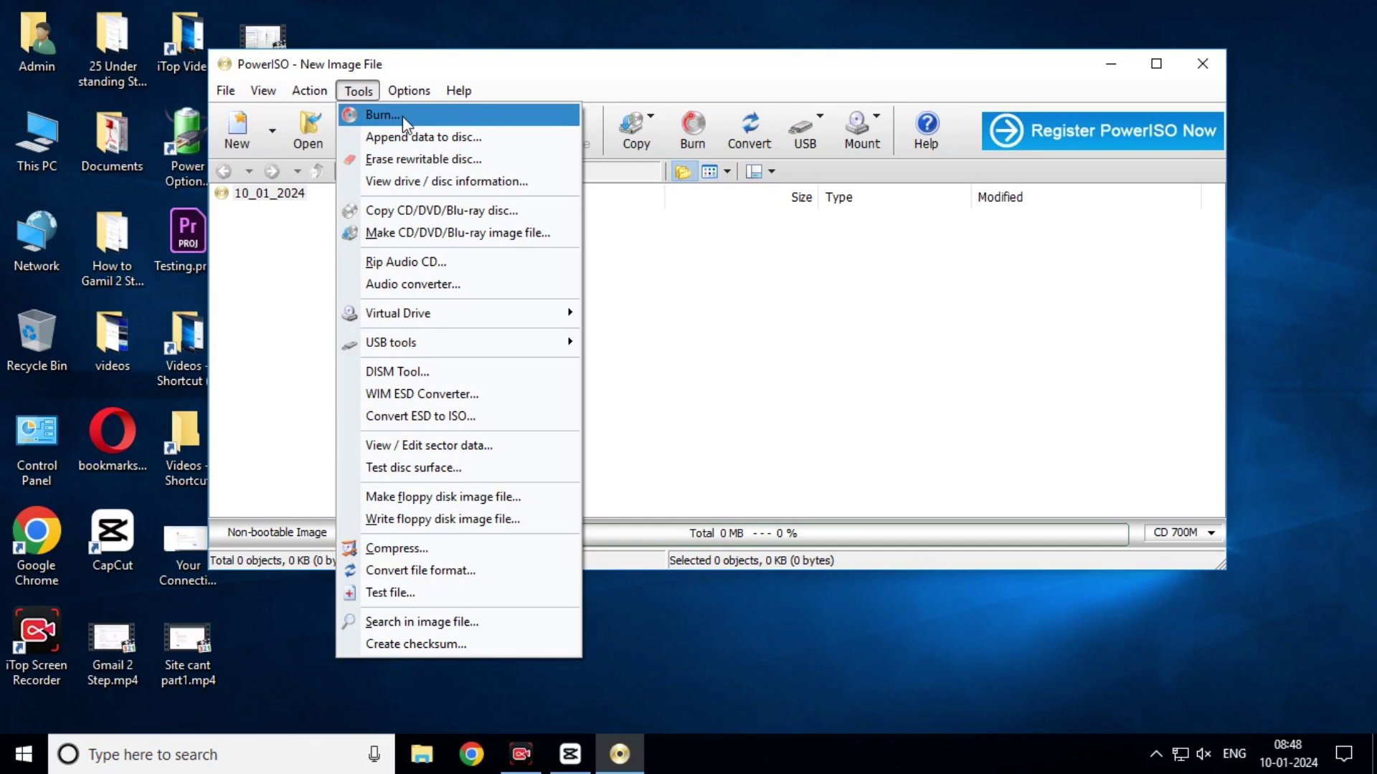
mouse_move(440, 321)
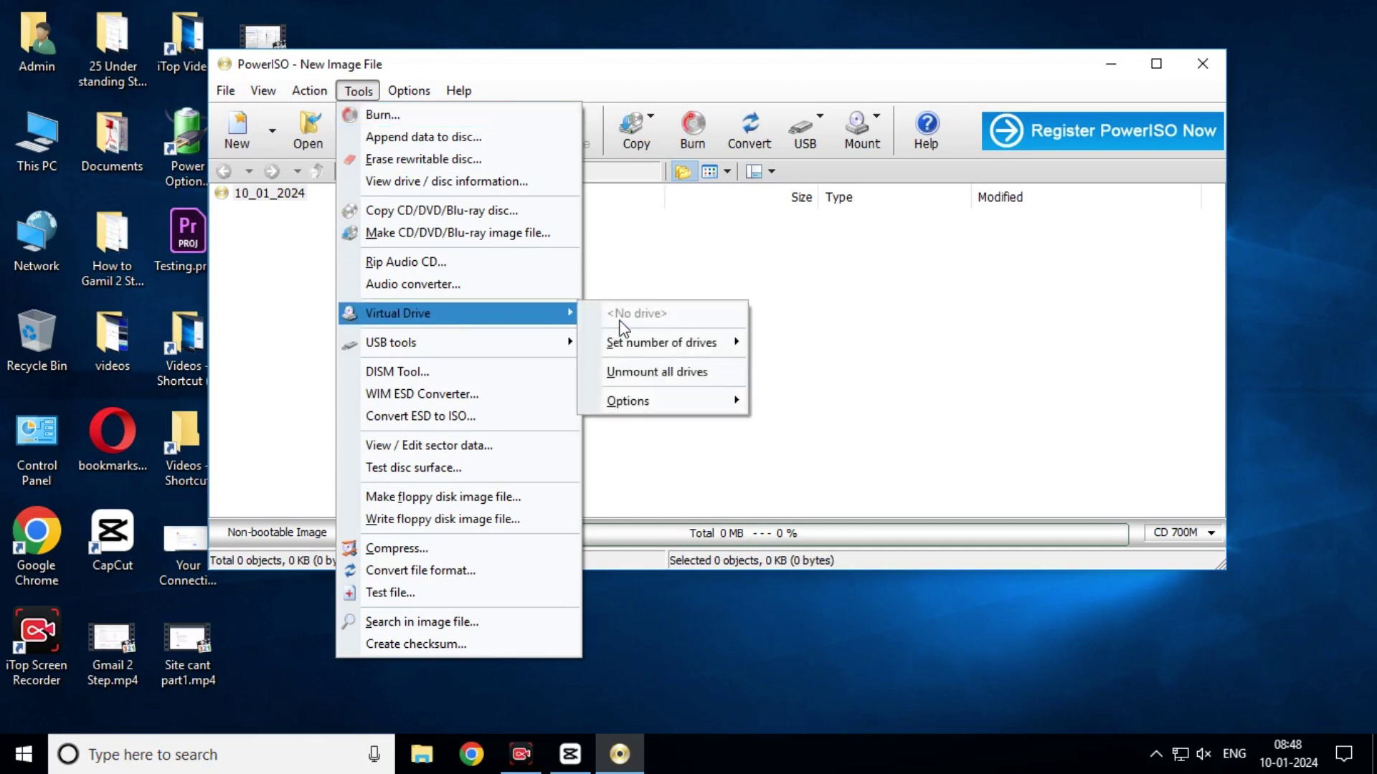
mouse_move(527, 351)
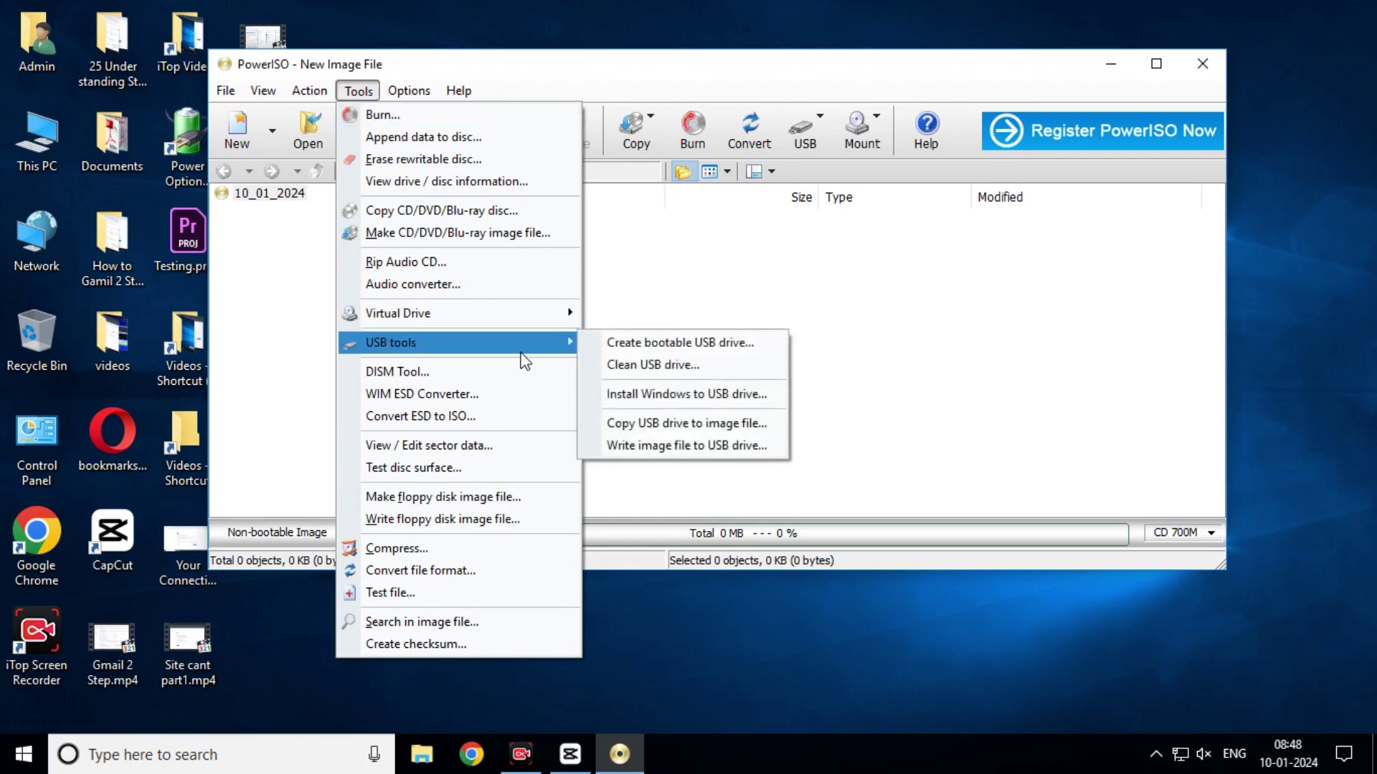
Step: Open This PC to check the listed devices and drives, and close the window
double_click(50, 153)
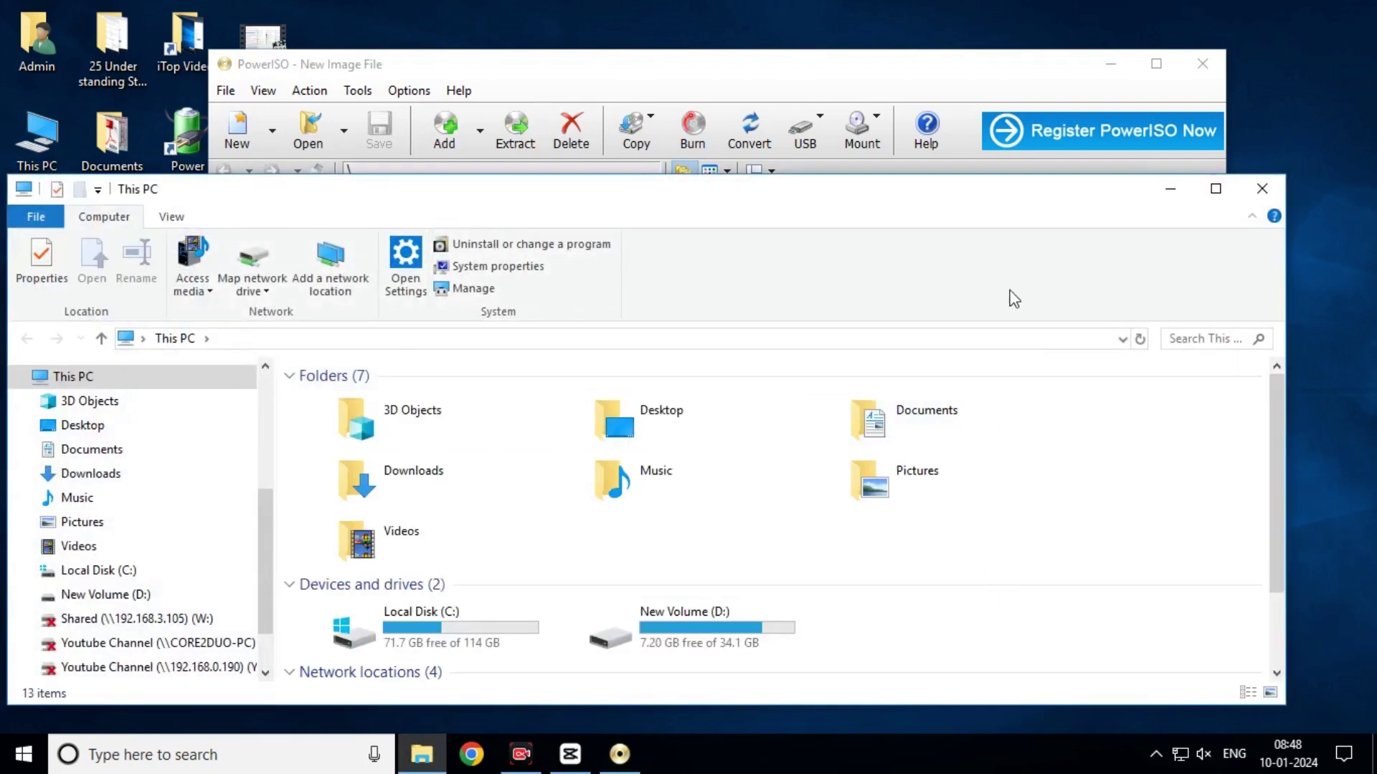
left_click_drag(1033, 188, 1036, 147)
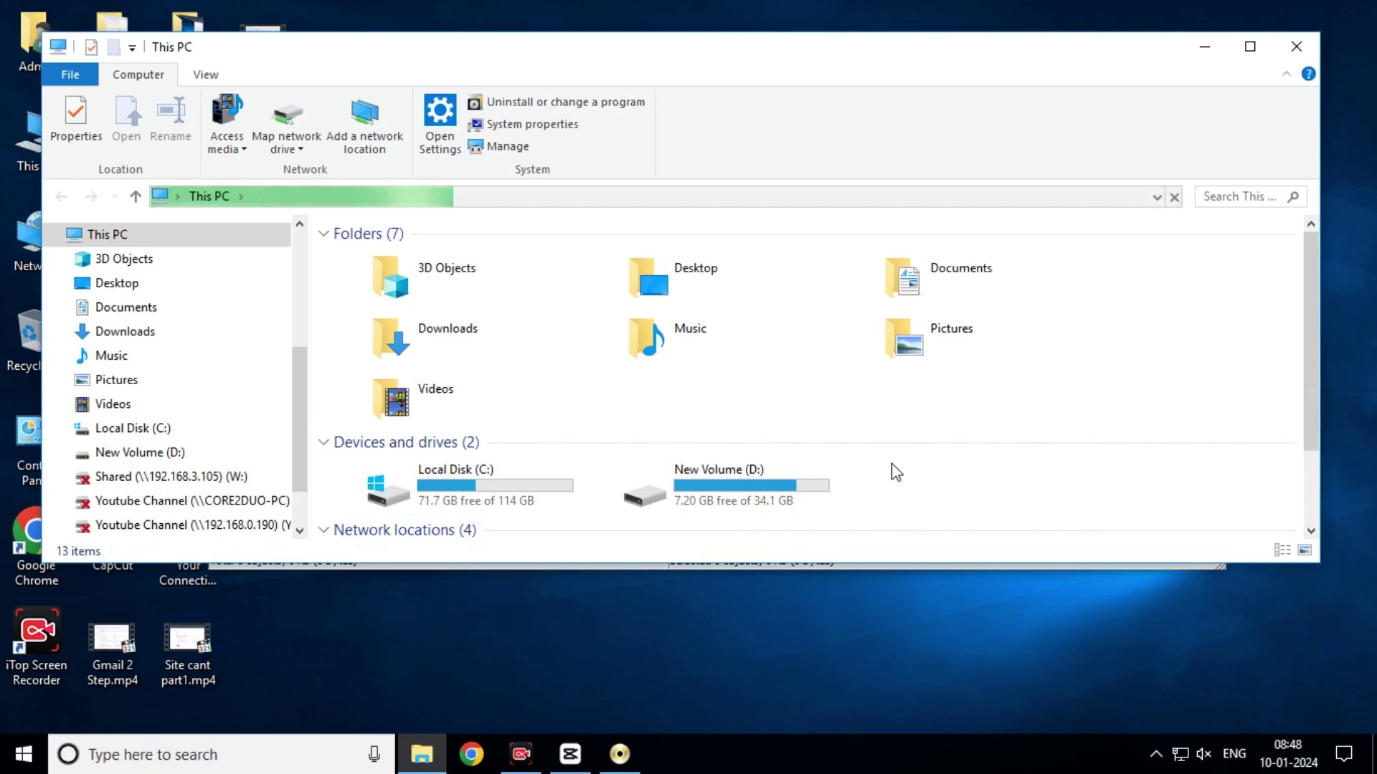
left_click(1296, 45)
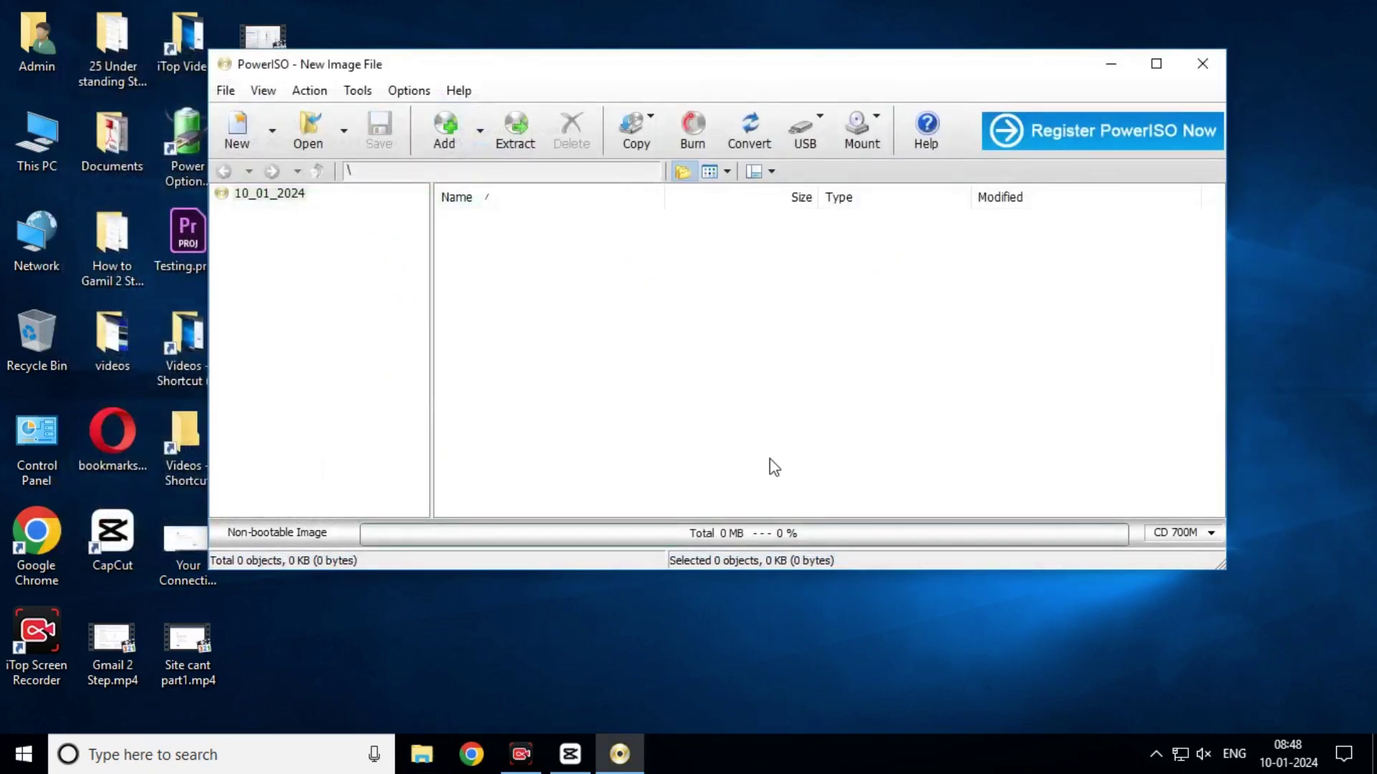
Step: Look over the virtual drive mounting options and the Convert file format settings, and leave without converting a file
left_click(326, 92)
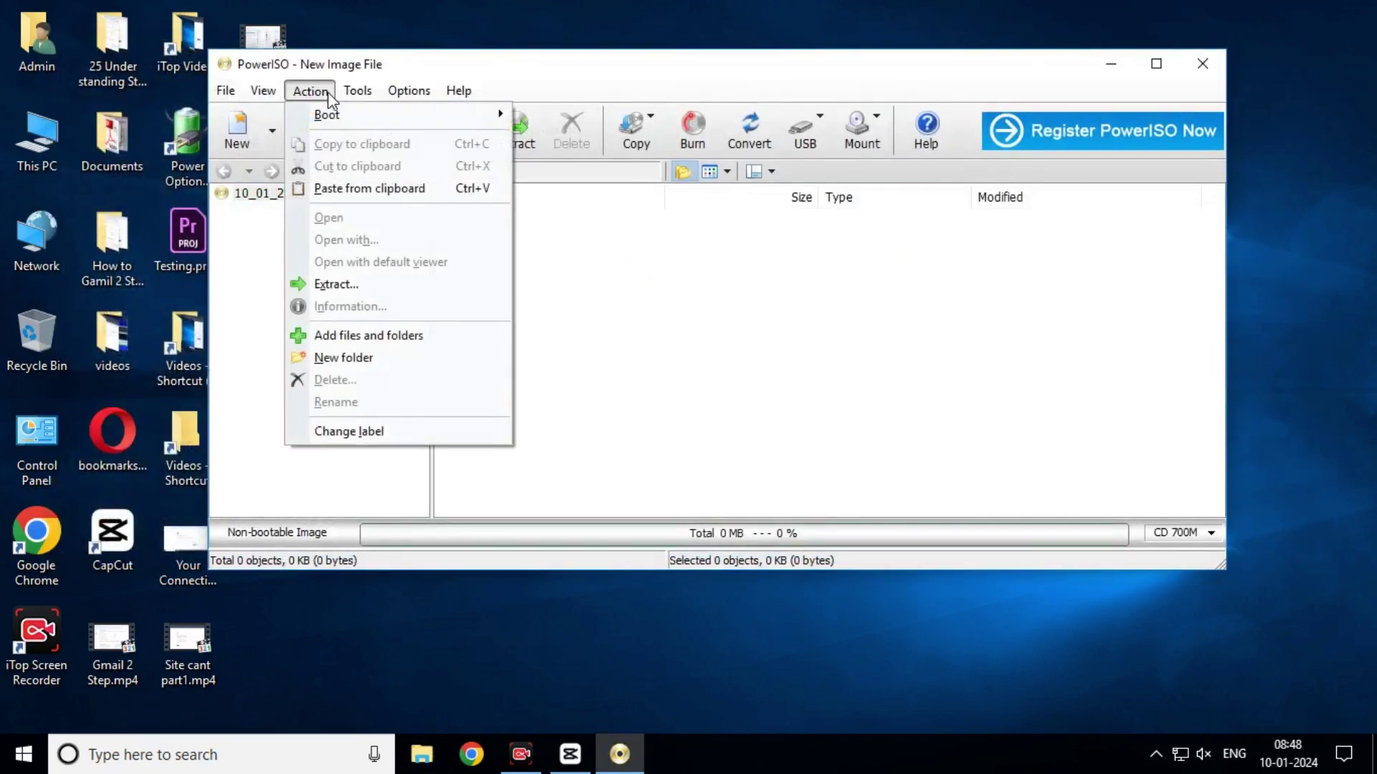
left_click(876, 129)
left_click(876, 116)
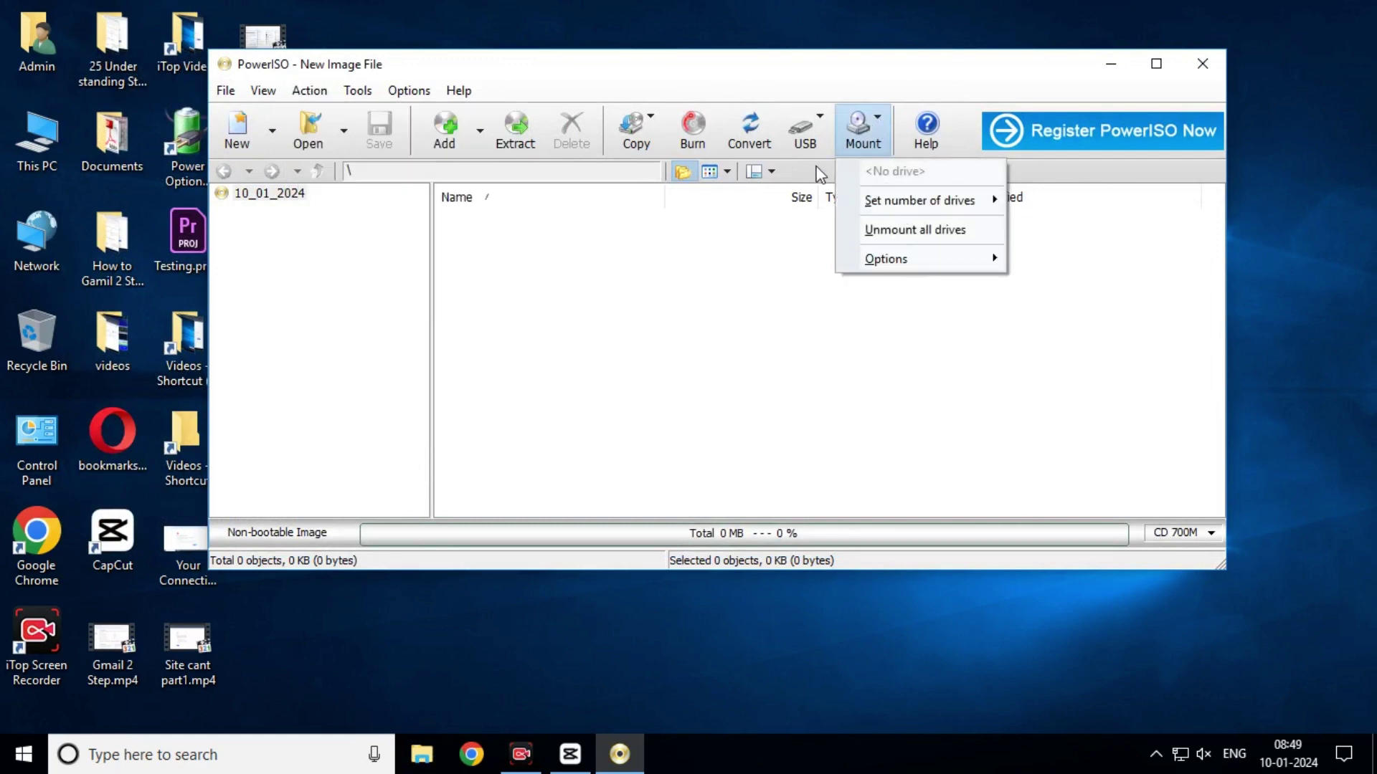
left_click(758, 125)
left_click(752, 112)
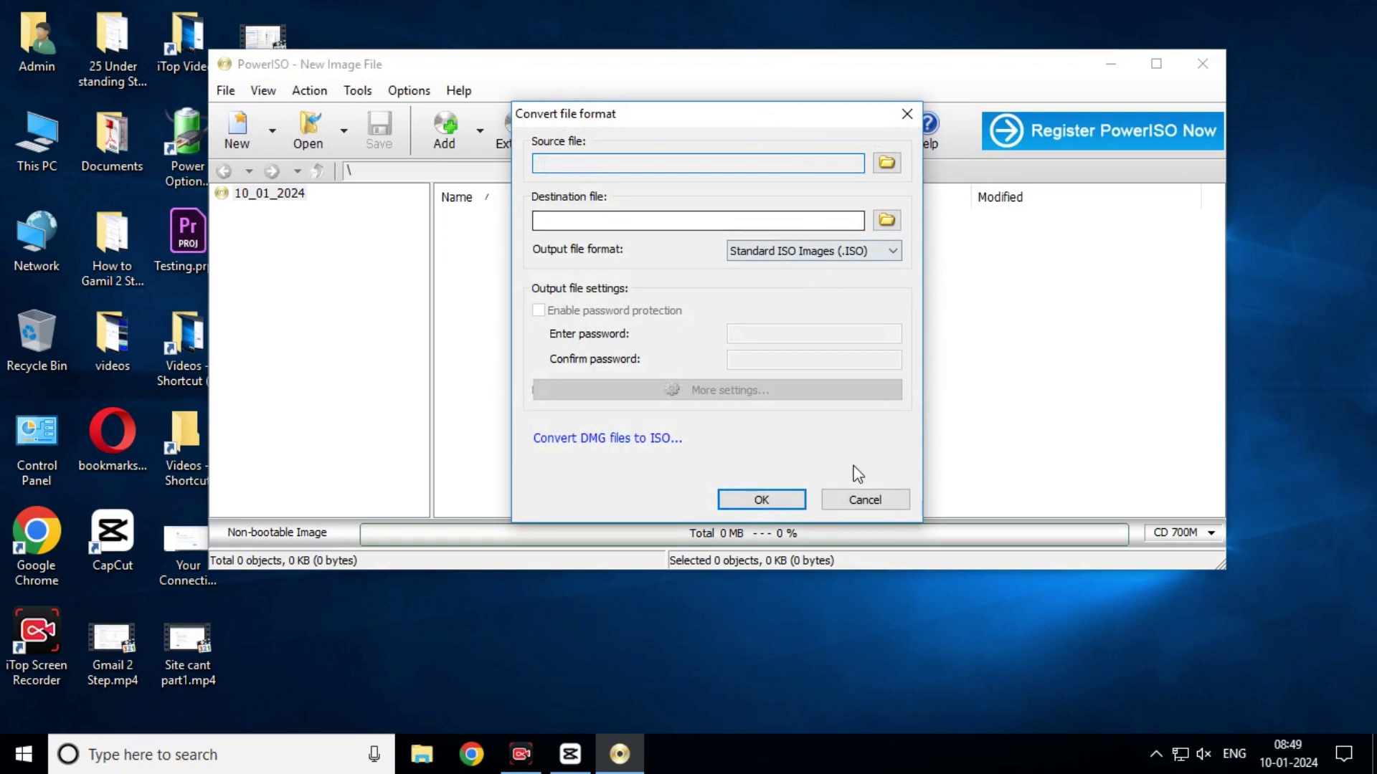
left_click(866, 501)
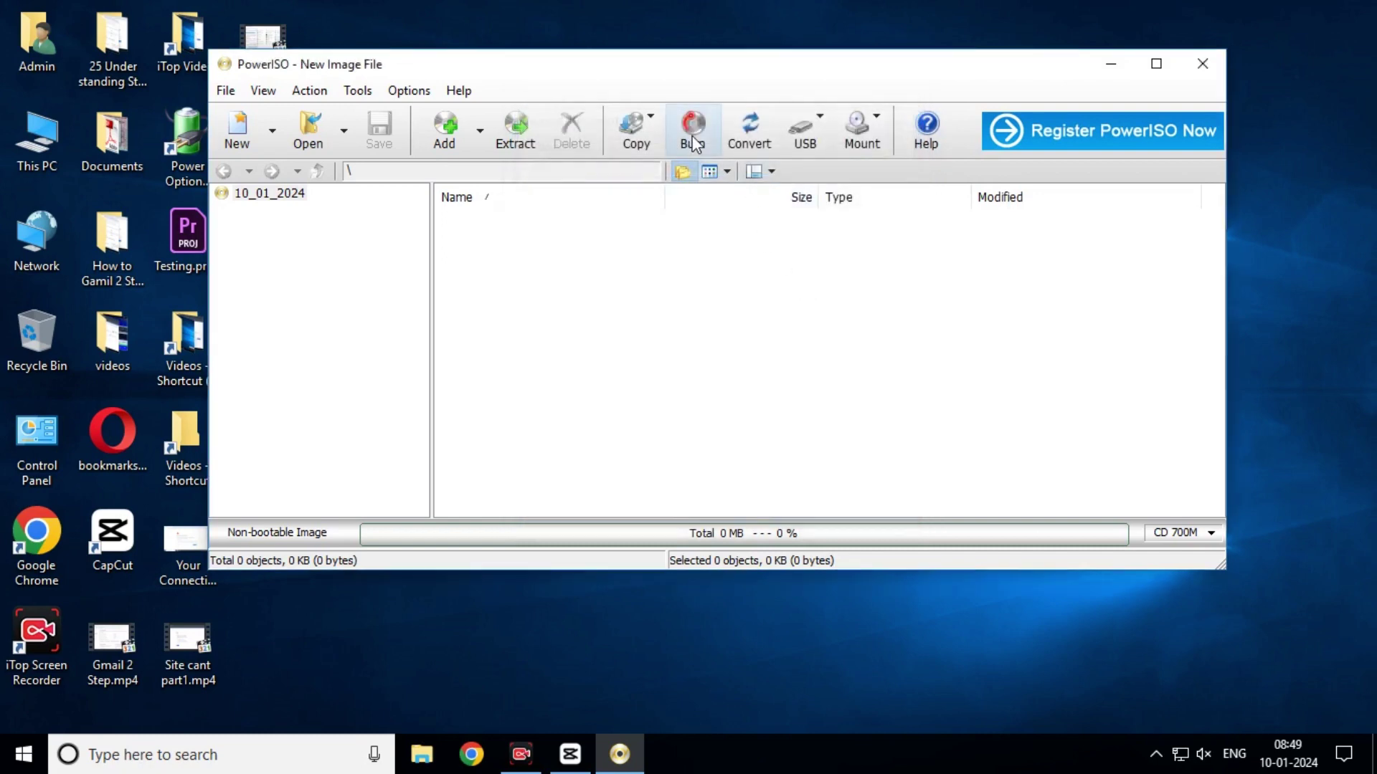
Step: Examine the file associations in PowerISO's general configuration, and close the settings without changing them
left_click(390, 90)
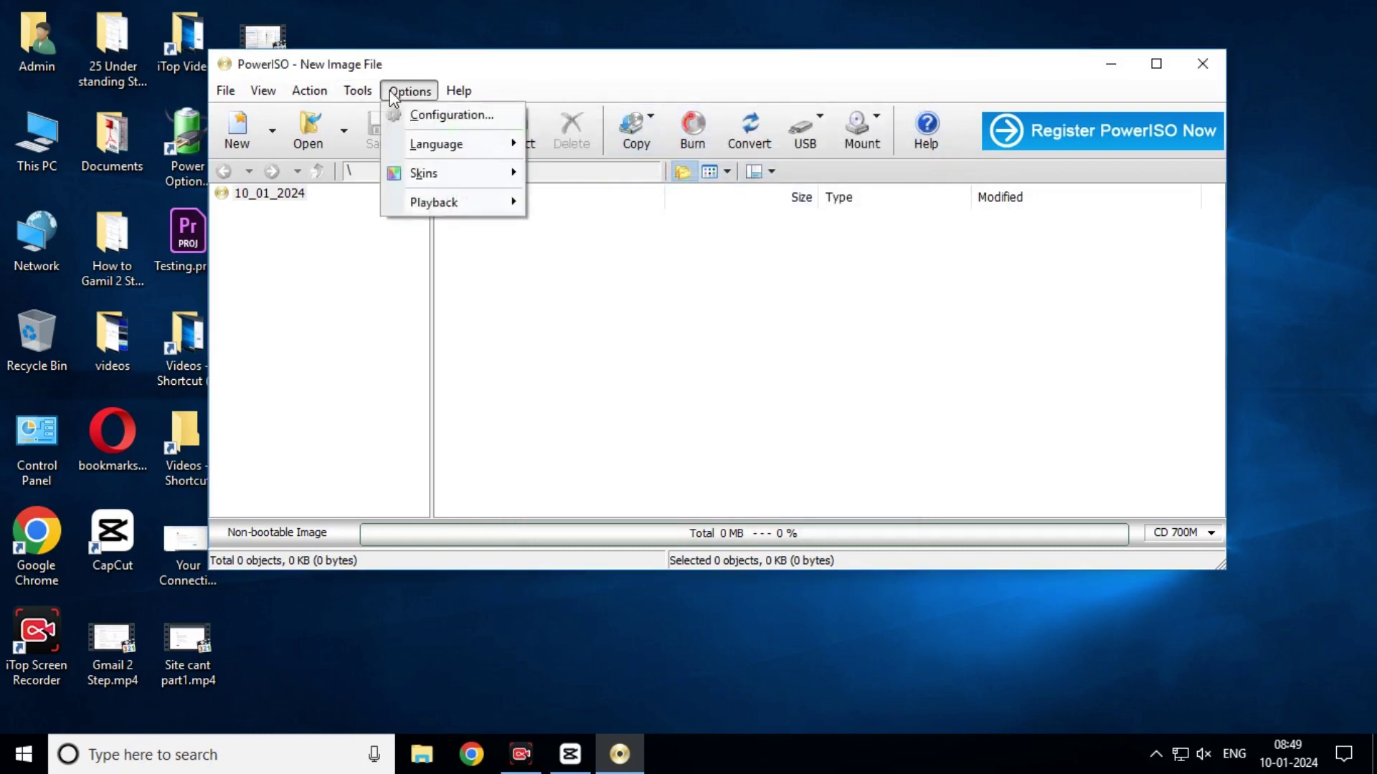
left_click(449, 116)
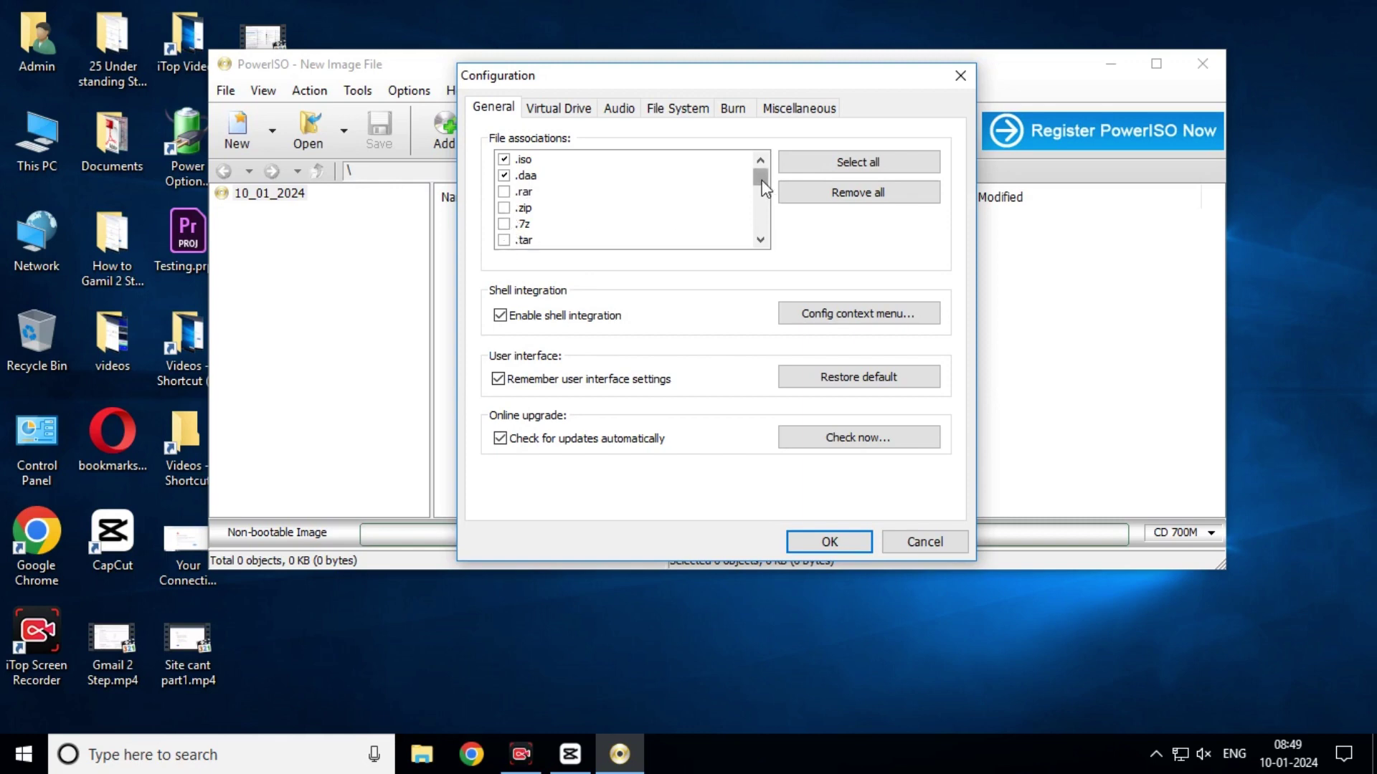
left_click(760, 239)
left_click(760, 239)
left_click(760, 240)
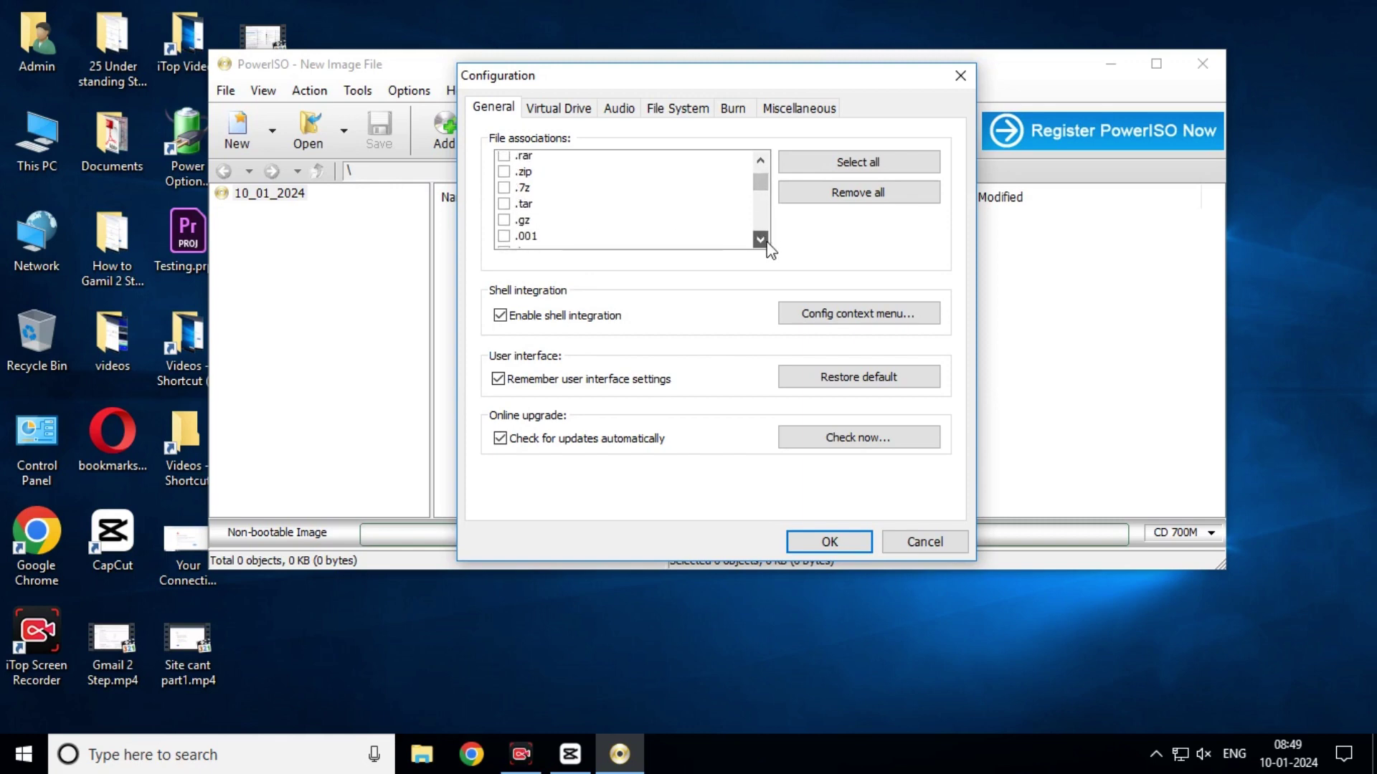
left_click(760, 240)
left_click(760, 239)
left_click(760, 240)
left_click(760, 240)
left_click(760, 240)
left_click(760, 239)
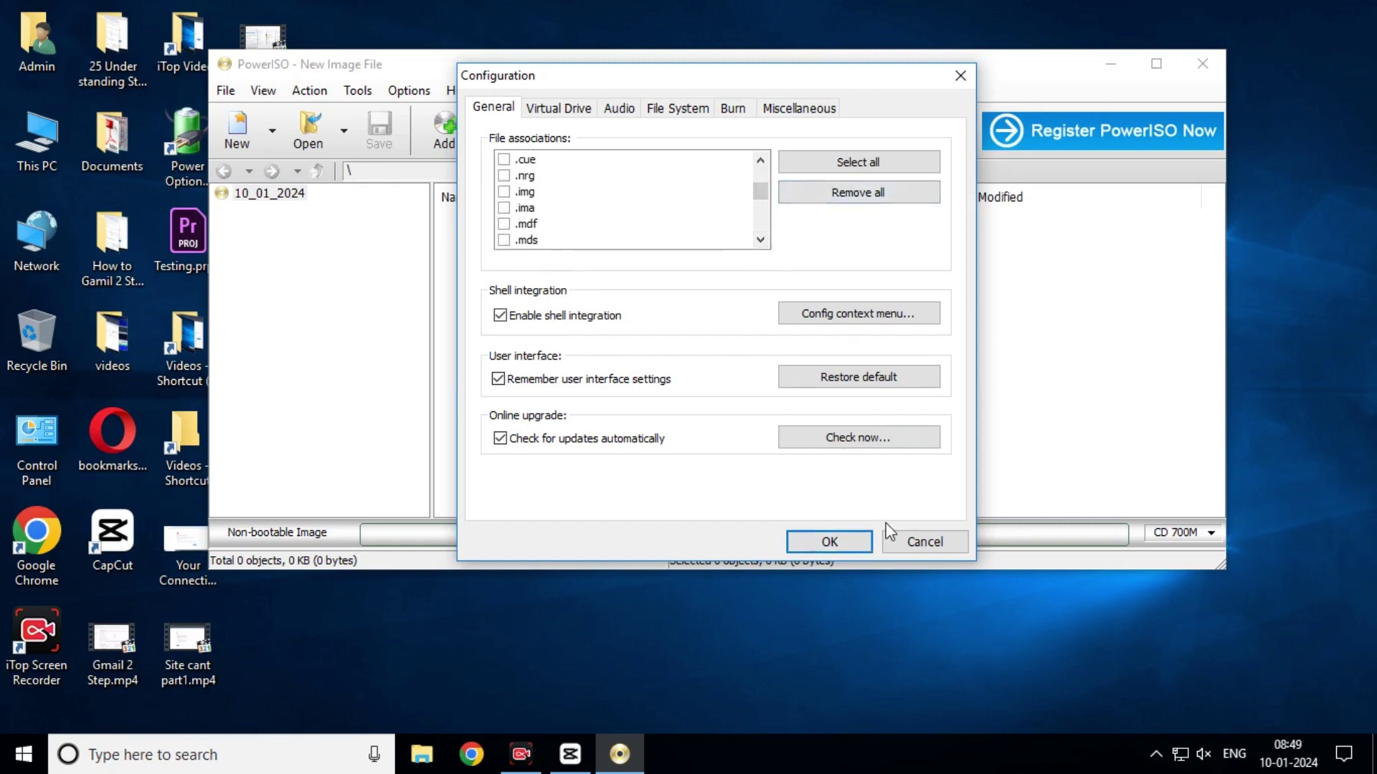
left_click(930, 546)
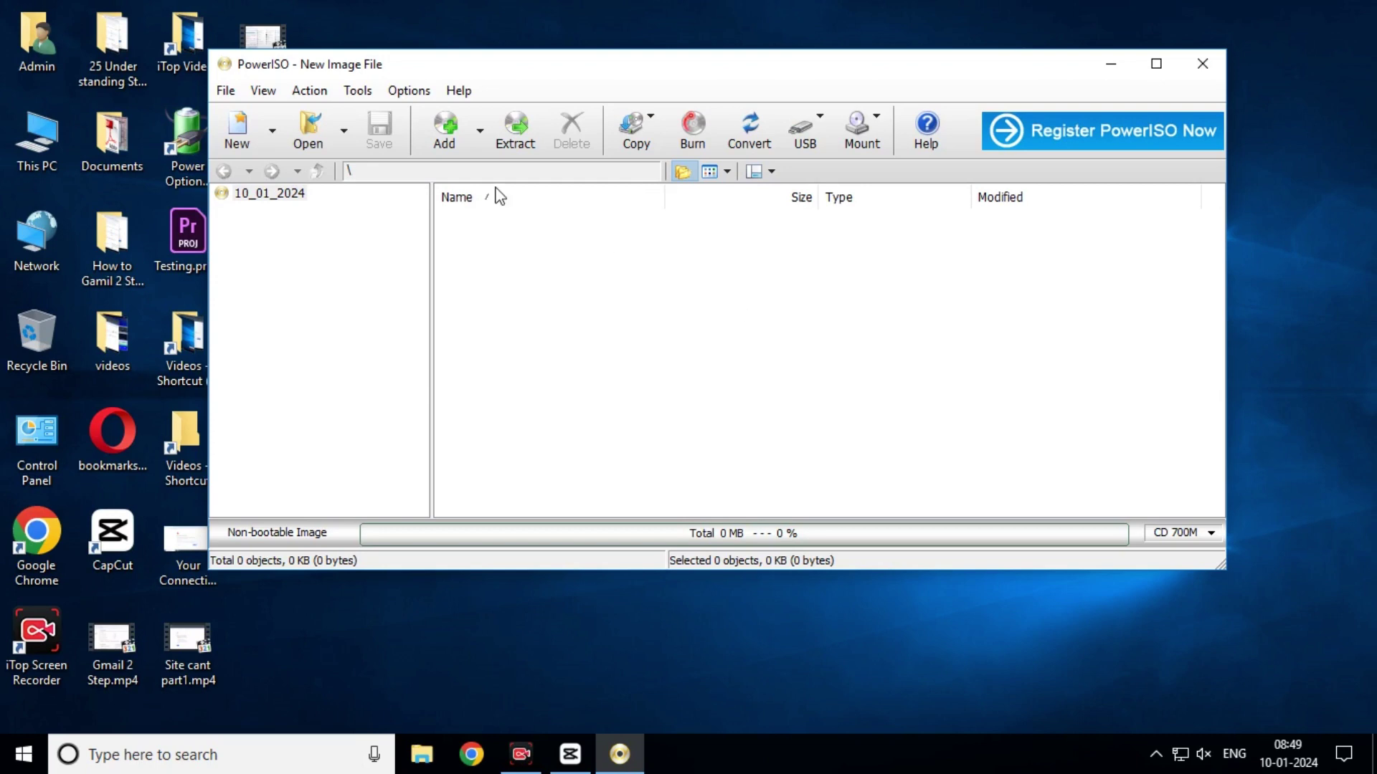
left_click(356, 89)
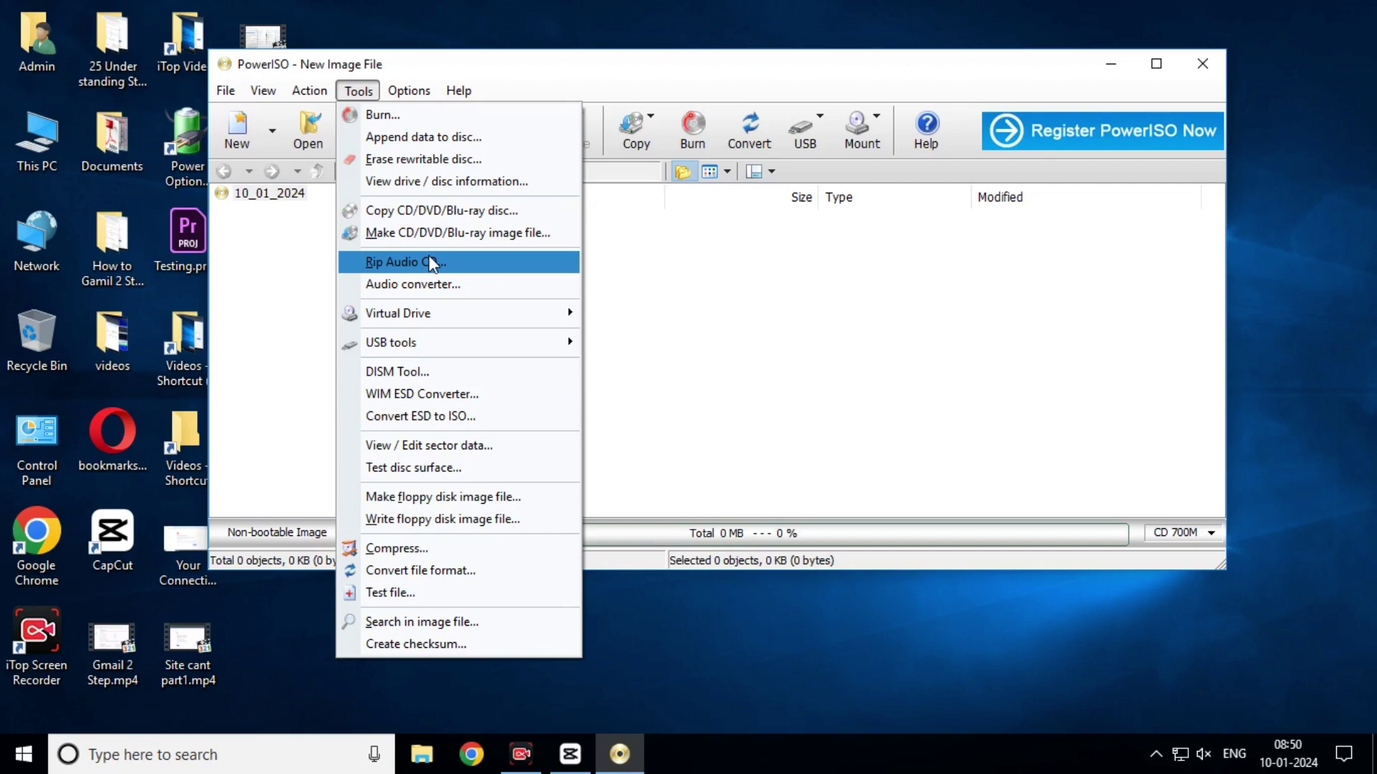
left_click(410, 90)
left_click(310, 87)
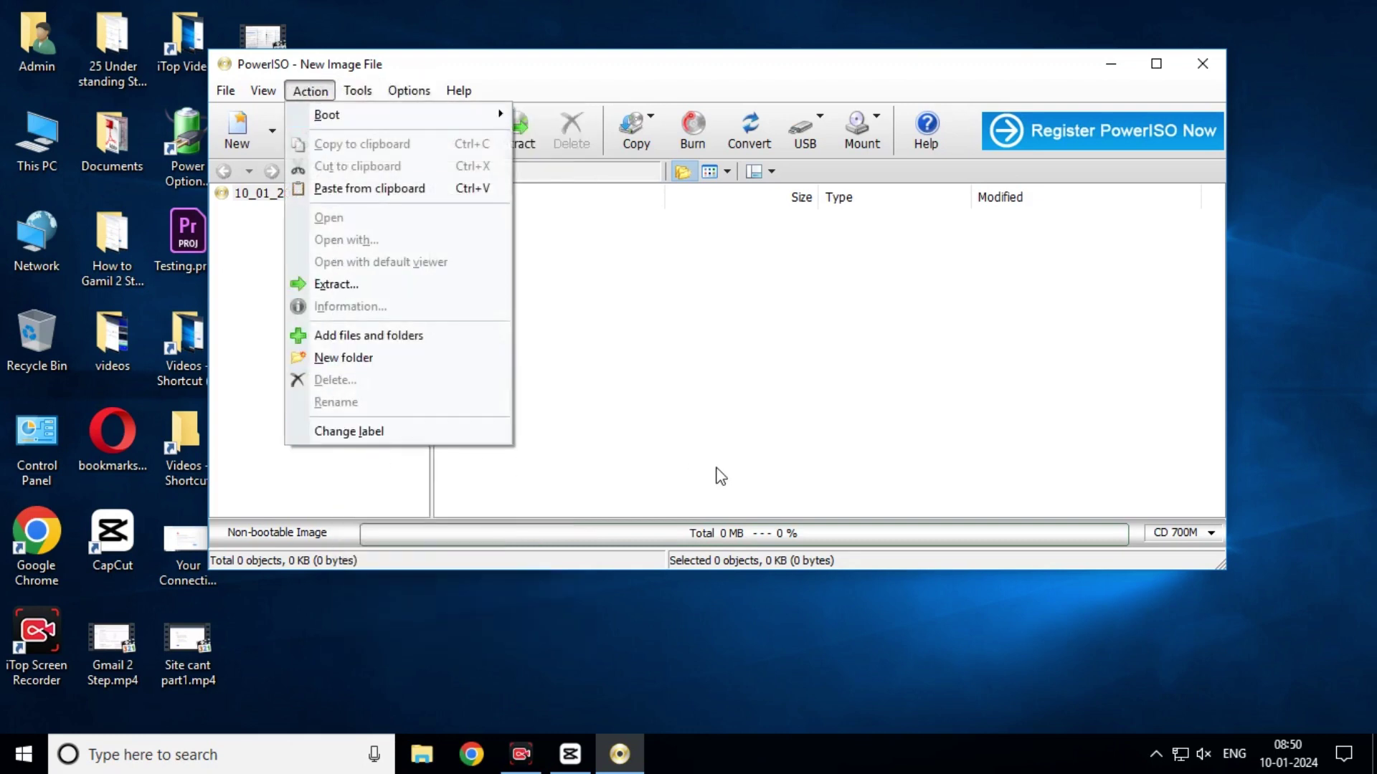
left_click(492, 541)
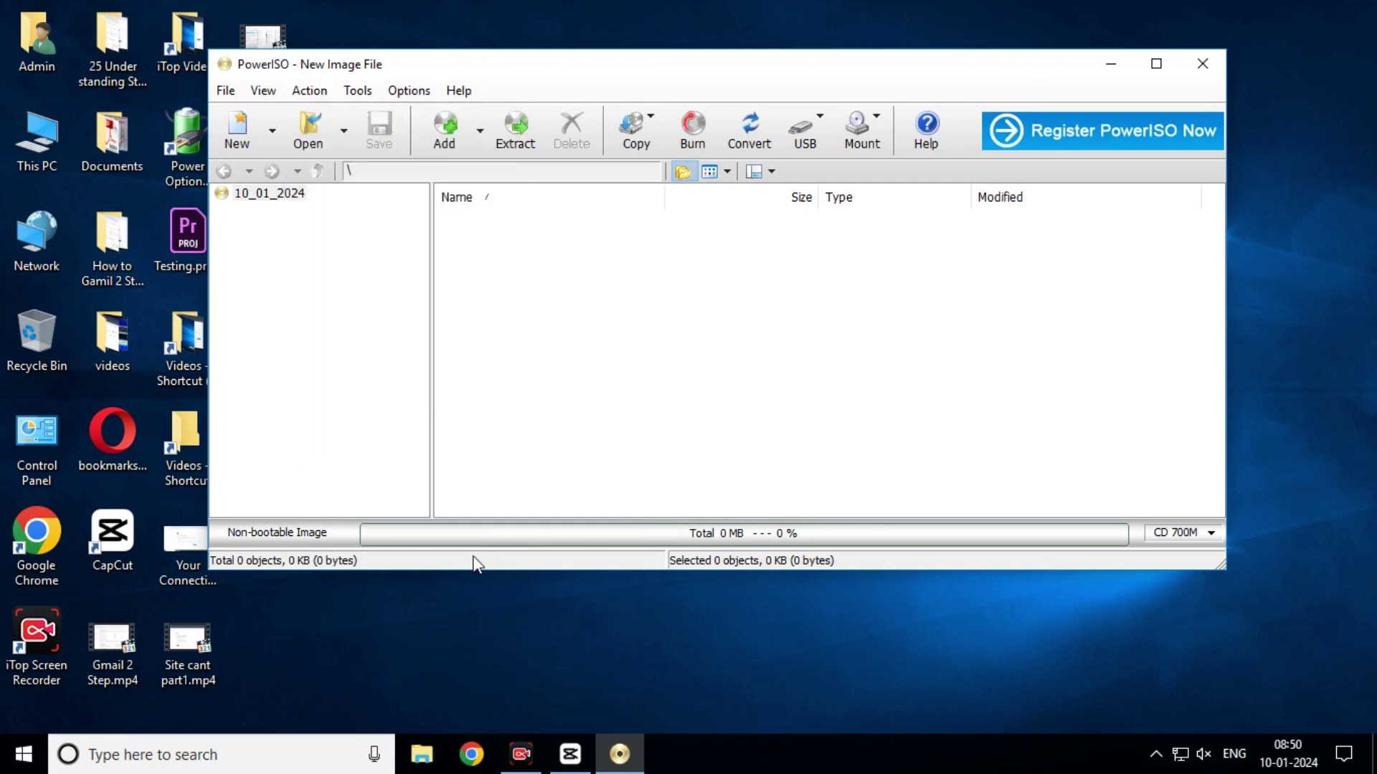